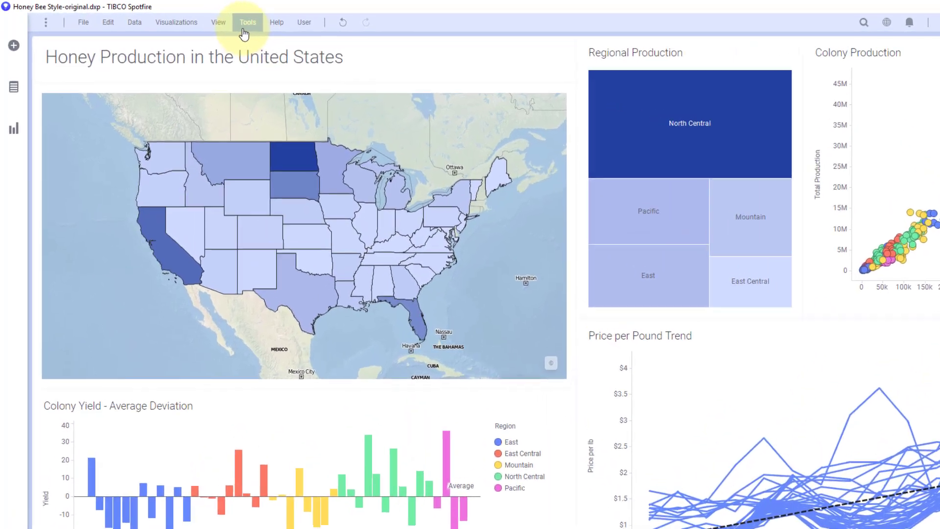
Open the application options and examine the list of text elements whose default fonts can be set
click(244, 32)
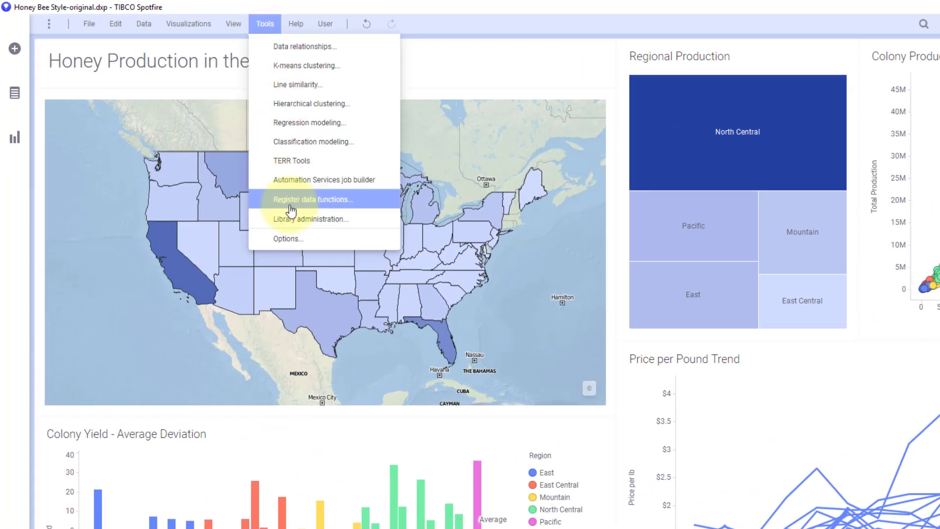
click(288, 238)
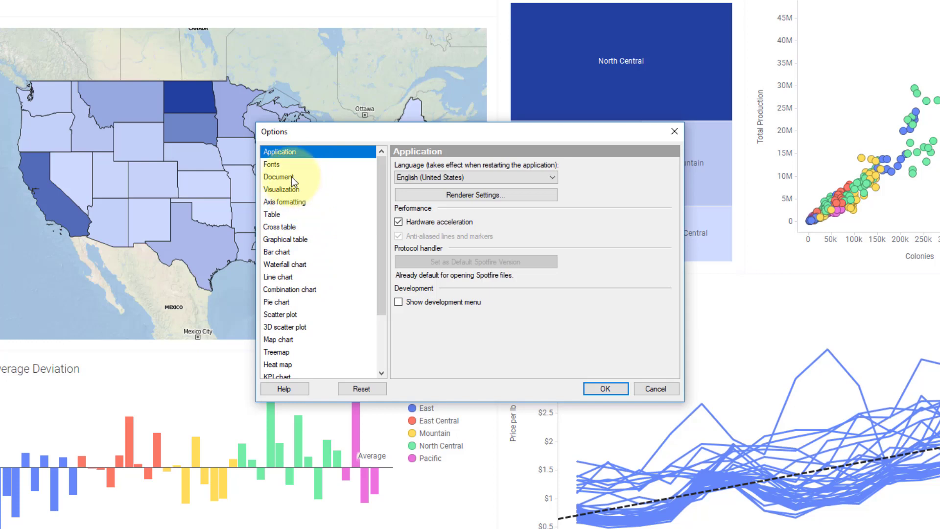
click(292, 164)
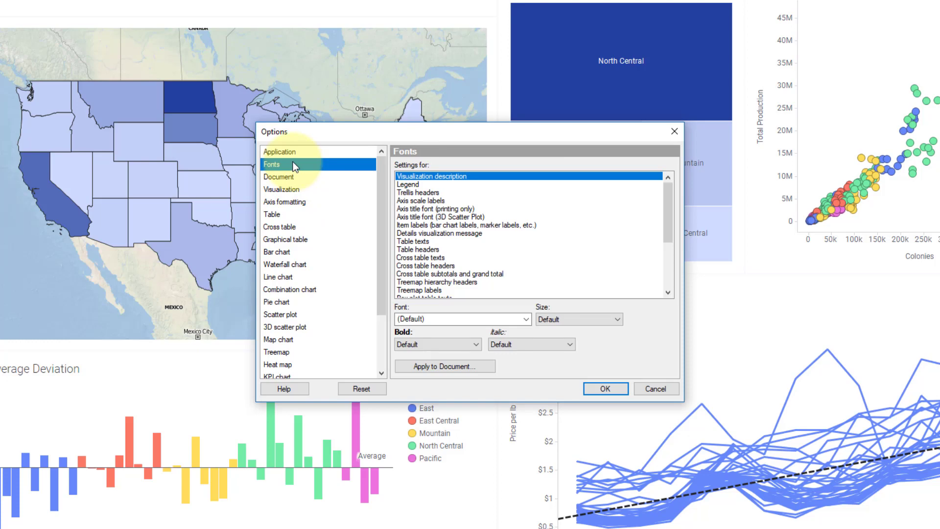
scroll(595, 199, down, 3)
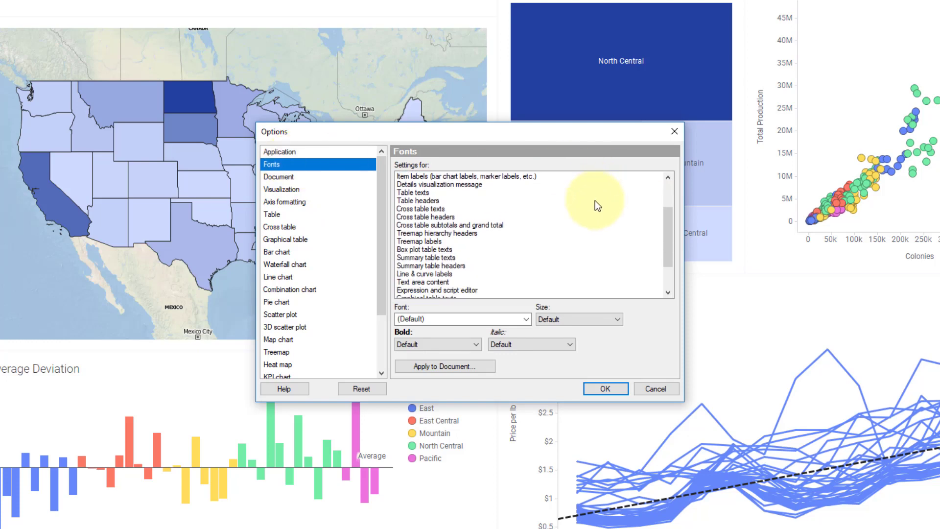
scroll(592, 210, down, 1)
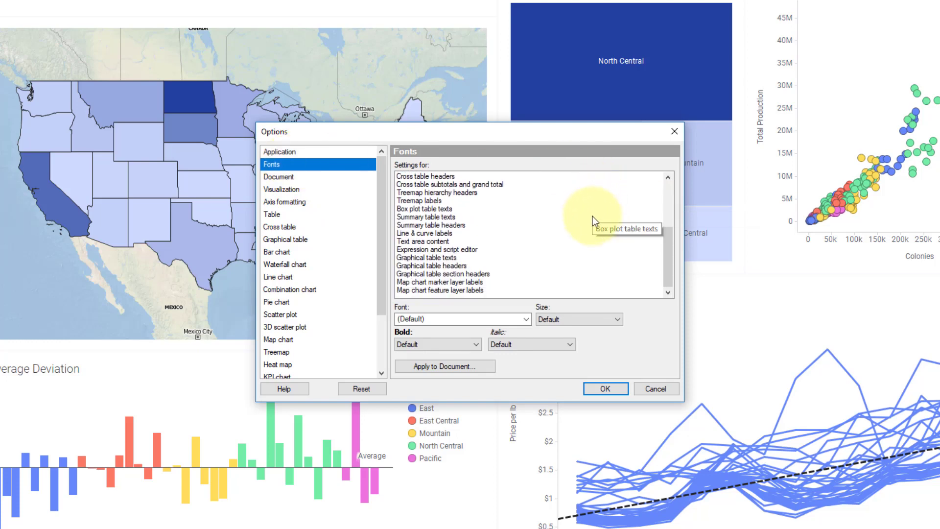
scroll(589, 215, up, 3)
scroll(587, 217, up, 1)
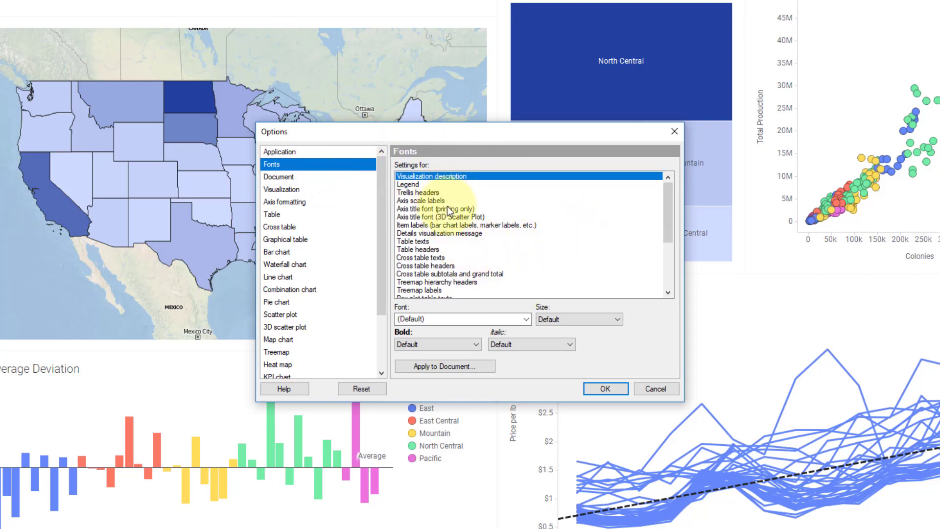
scroll(448, 207, down, 4)
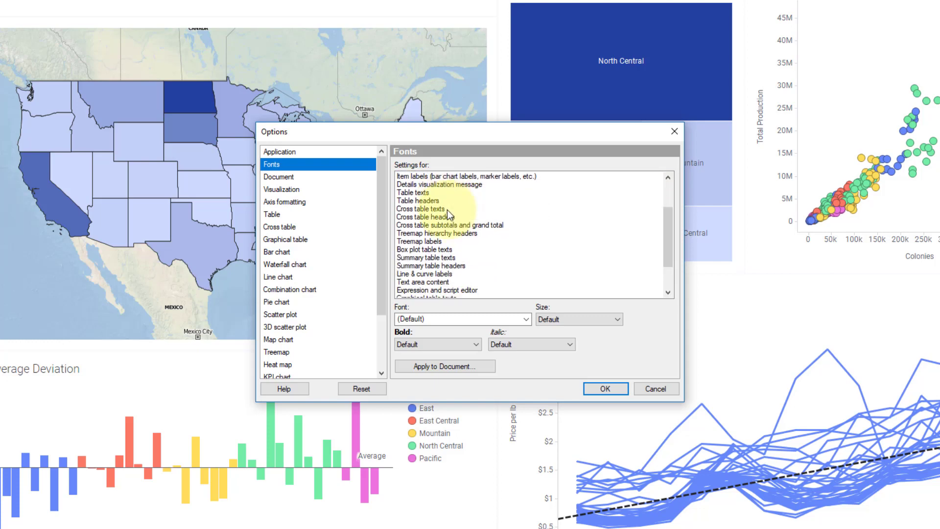
scroll(448, 210, down, 2)
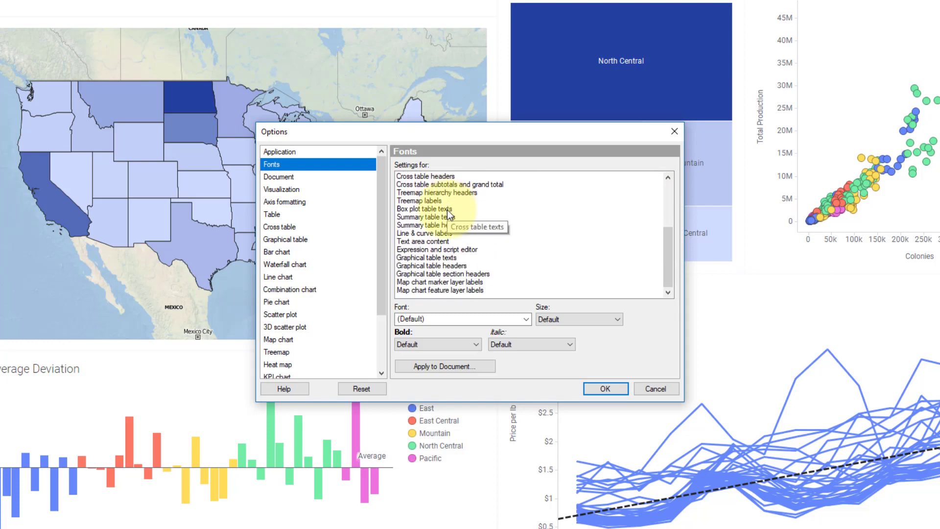
In the document options, set the default marking color to a custom dark gray with RGB 58, 58, 58
click(302, 177)
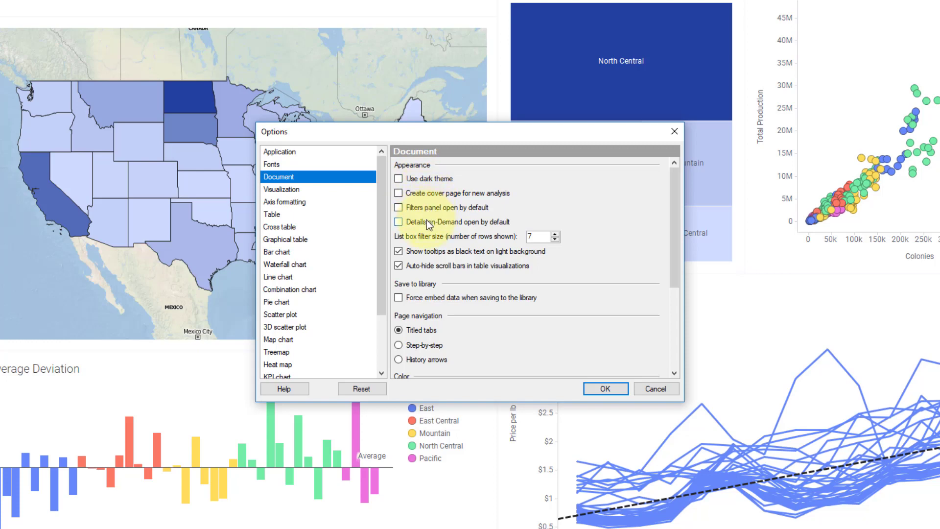
scroll(427, 223, down, 3)
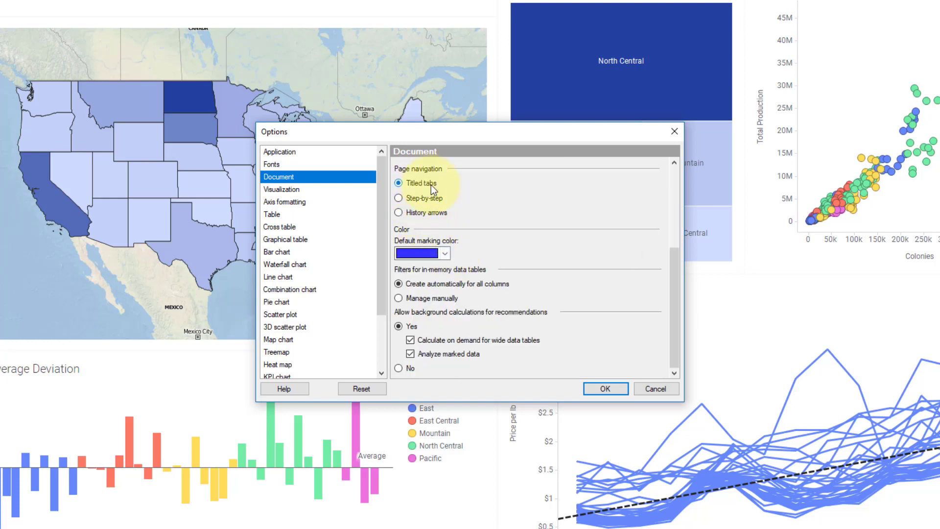
click(444, 253)
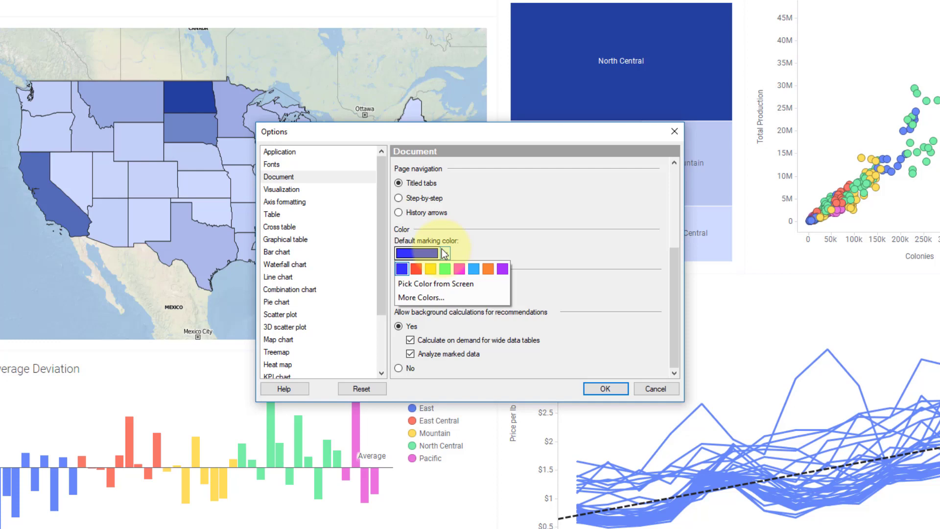
click(429, 296)
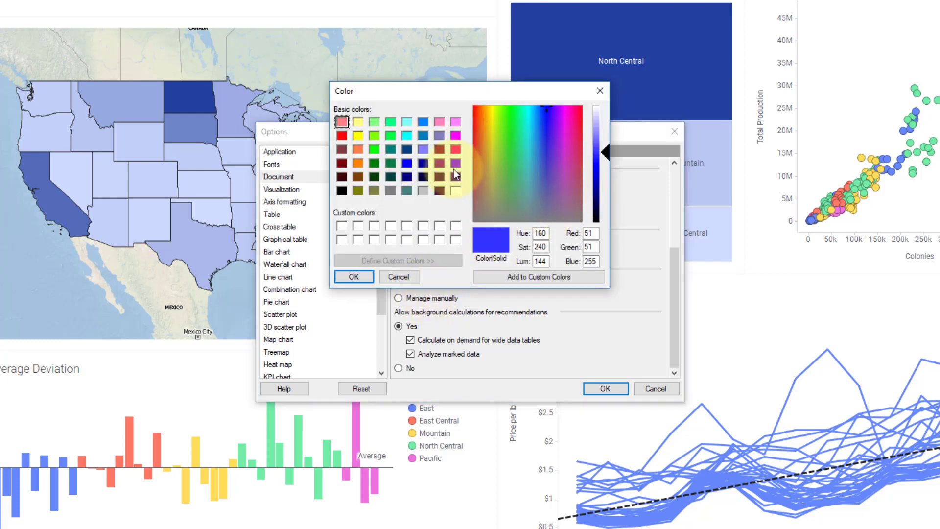
click(345, 192)
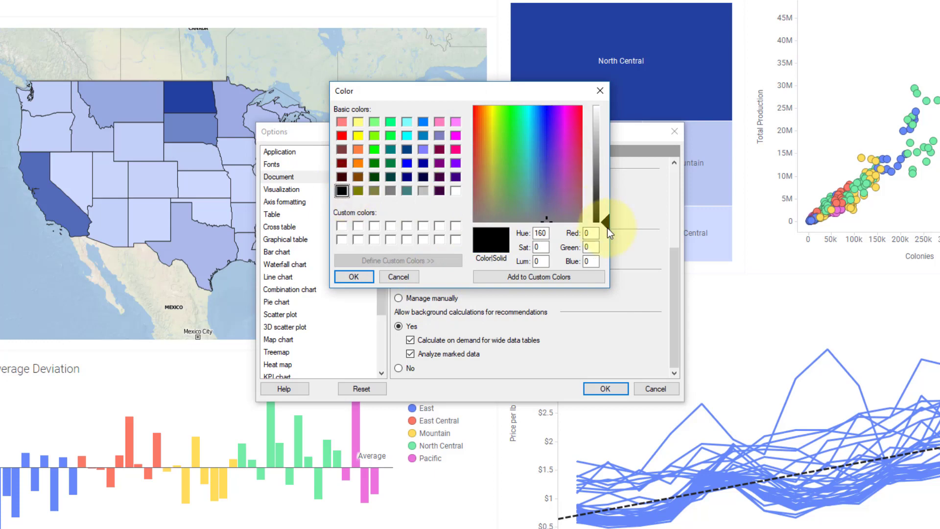
drag(607, 228, 601, 194)
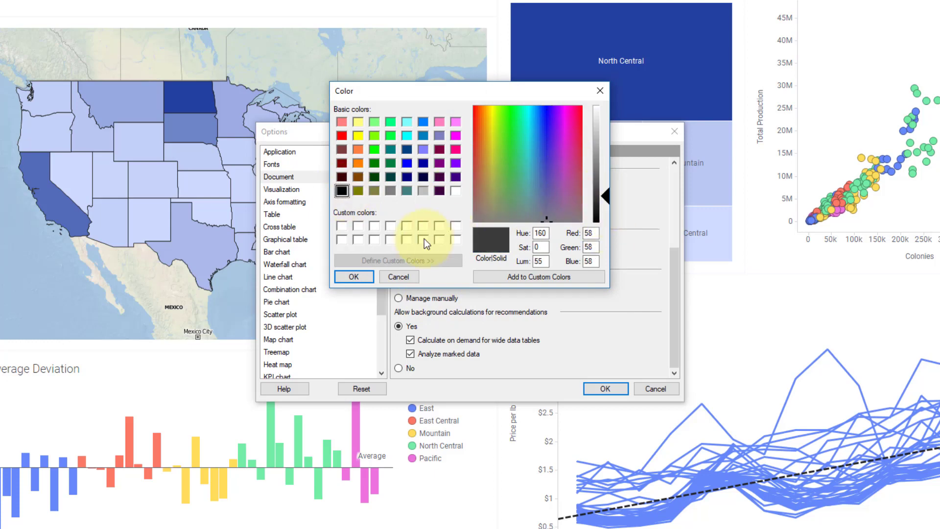
click(352, 275)
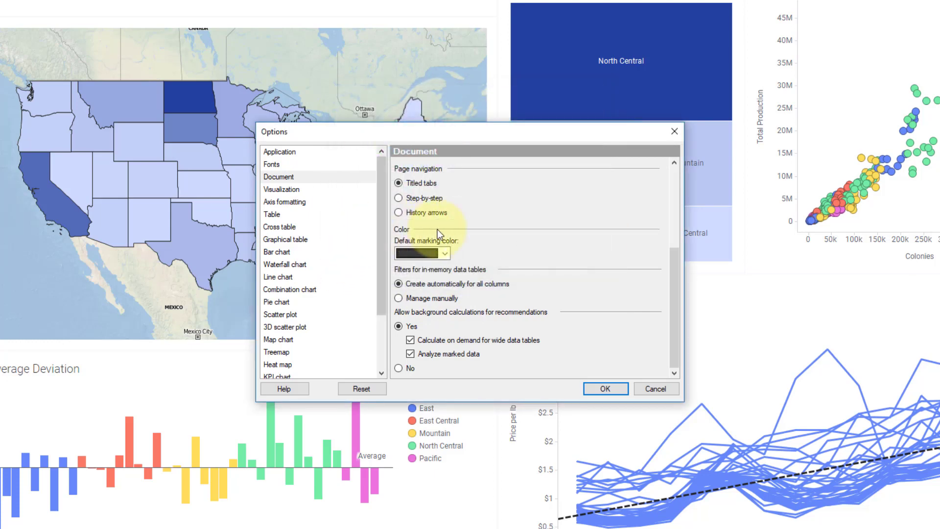
In the visualization options, disable visualization descriptions by default and set the default fixed color to medium green
click(275, 187)
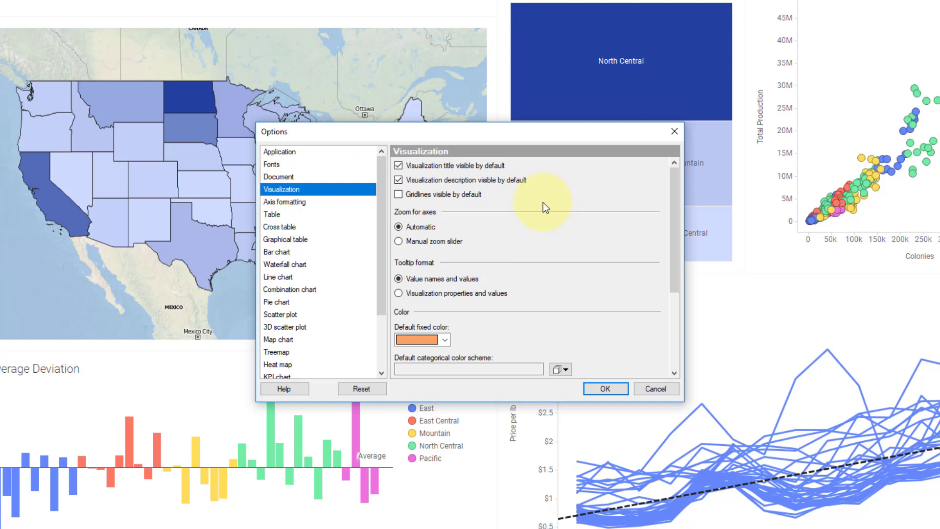
click(474, 179)
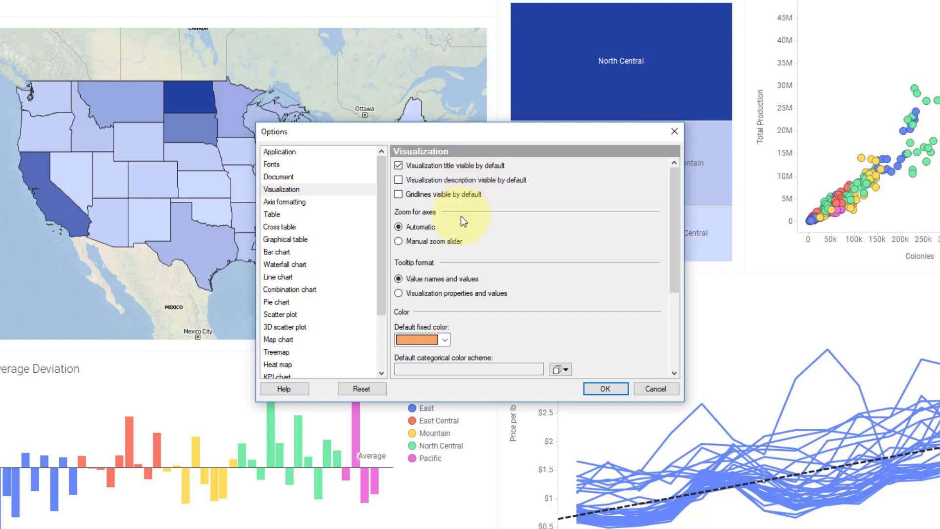
scroll(457, 221, down, 3)
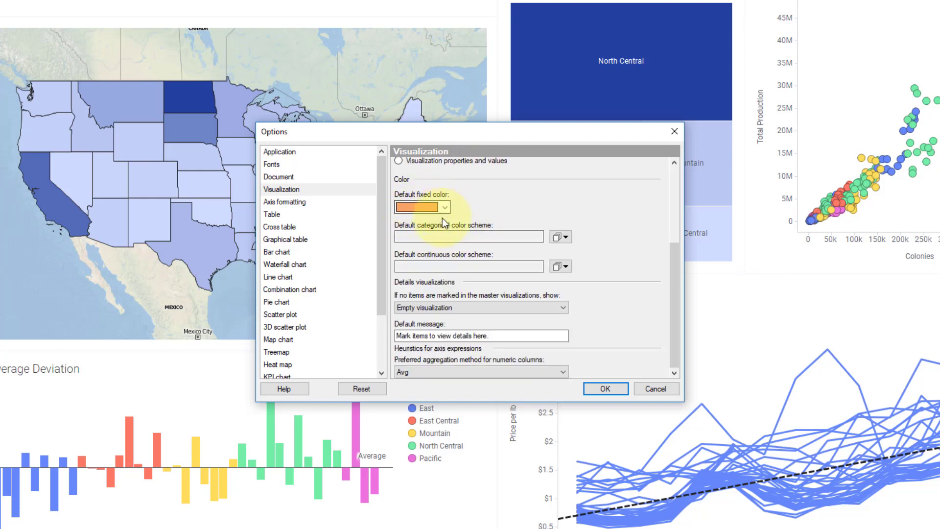
click(445, 208)
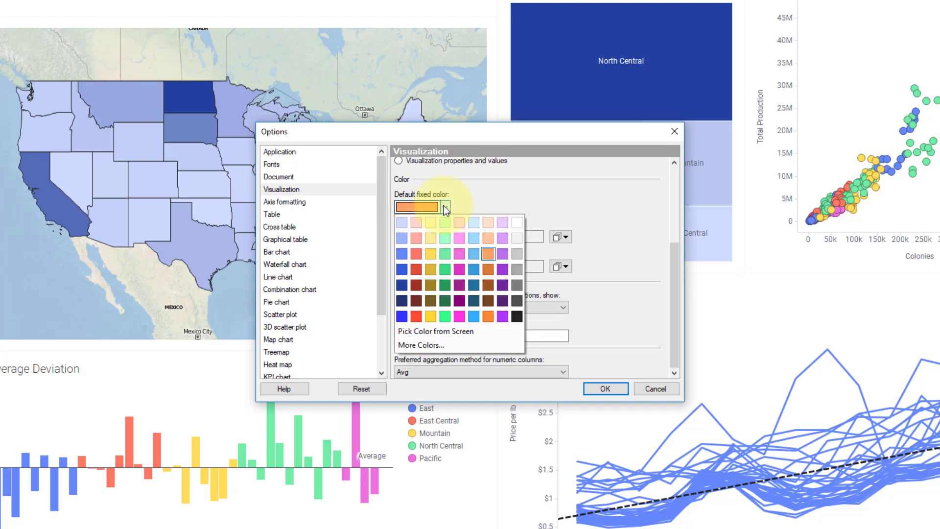
click(445, 253)
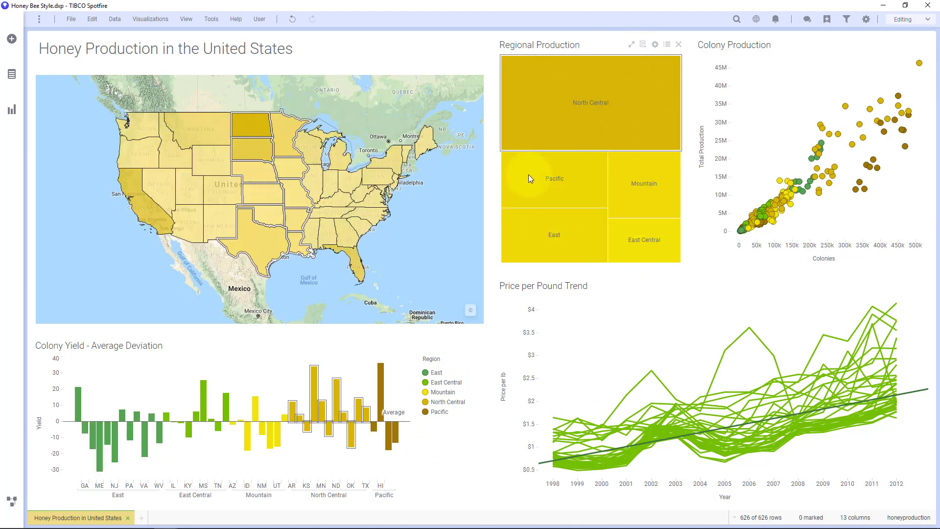
Examine the color scheme saving and document color scheme options in the Colony Yield bar chart's color properties
right_click(440, 360)
click(466, 463)
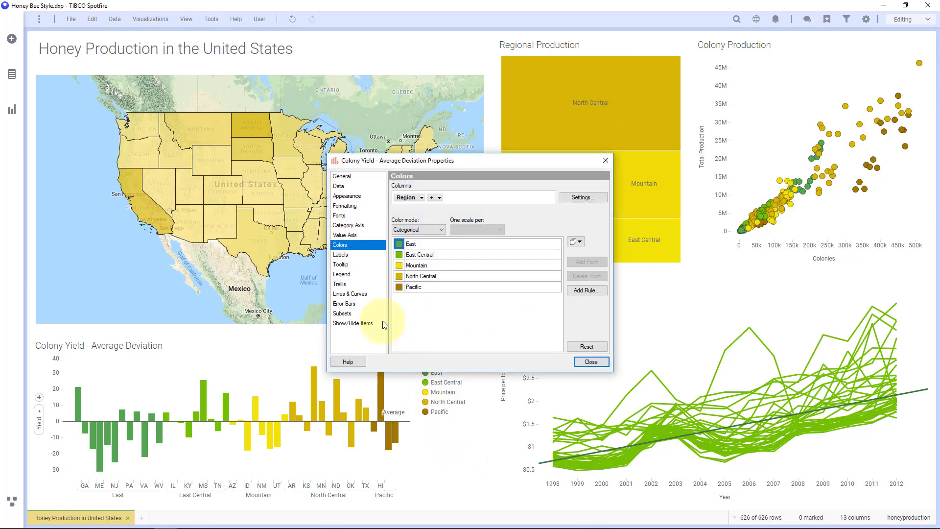
click(575, 241)
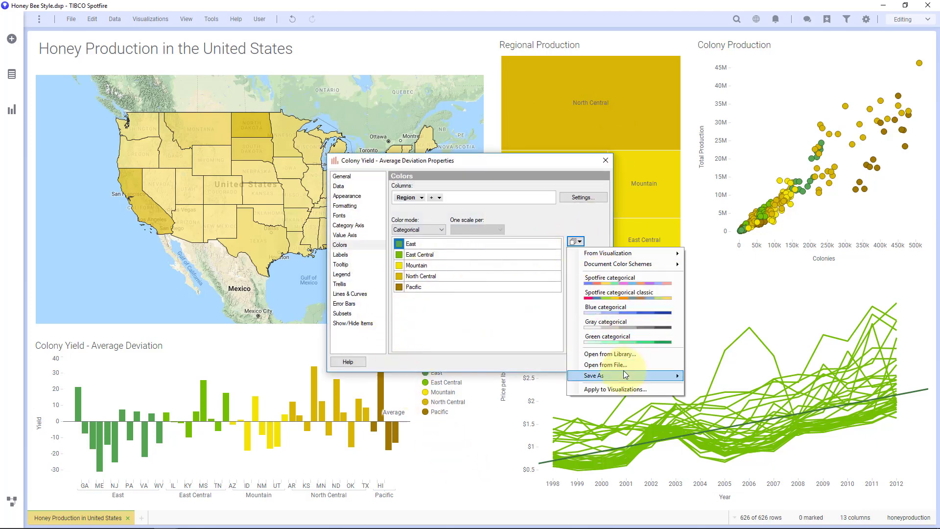
mouse_move(619, 376)
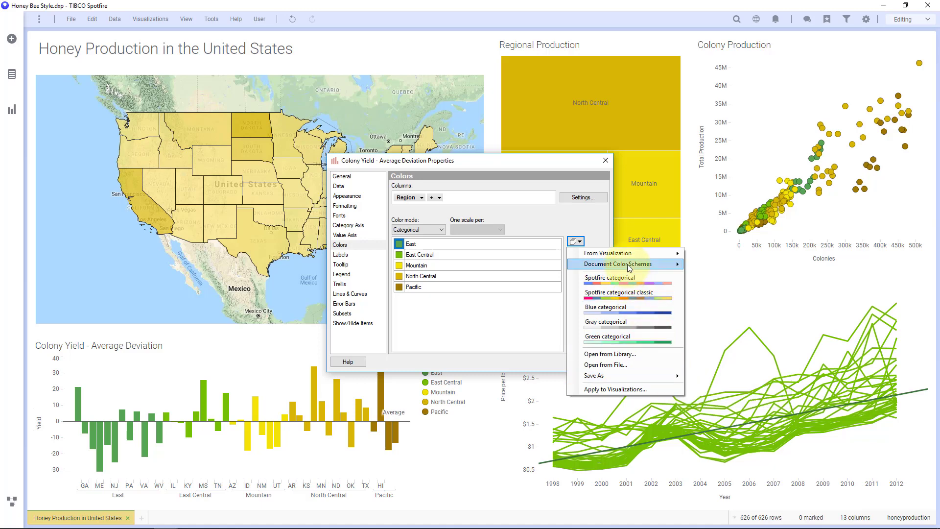
mouse_move(629, 268)
click(515, 322)
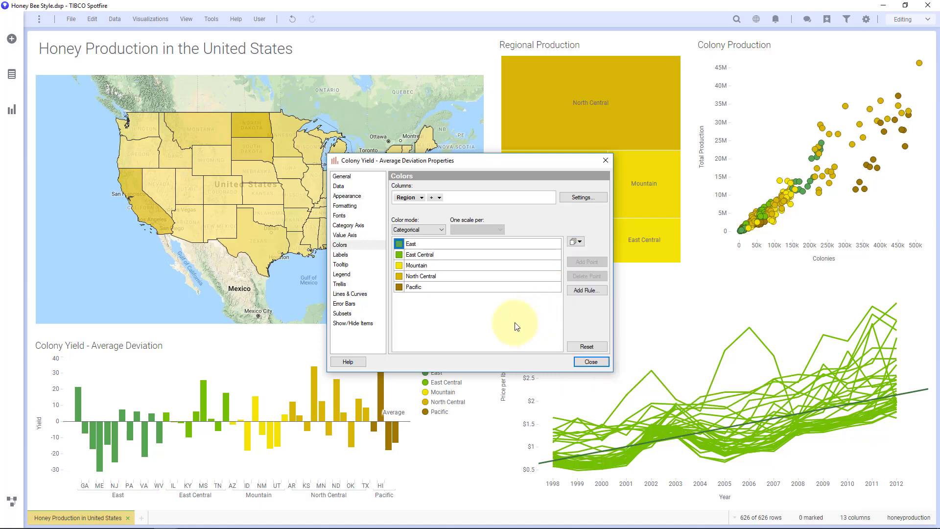
click(590, 362)
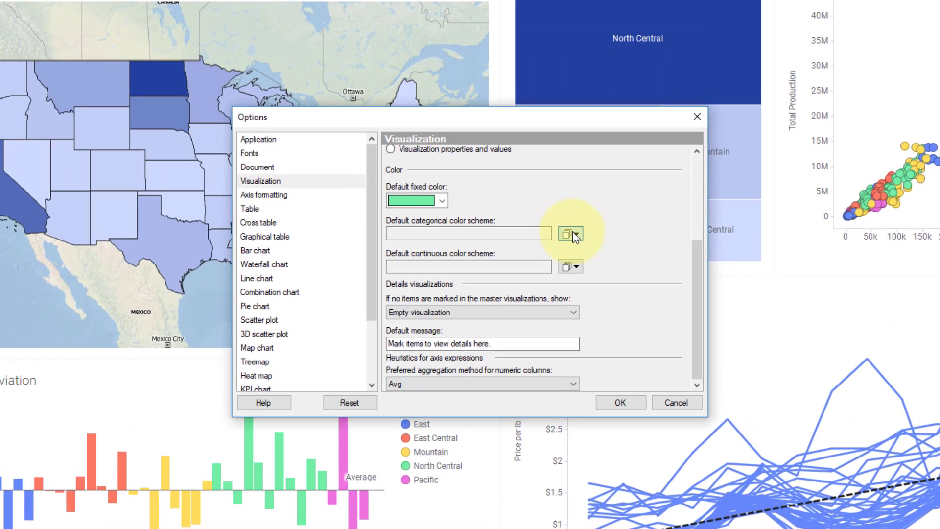
Set the default categorical color scheme to Honey Production - Categorical from the library
click(543, 243)
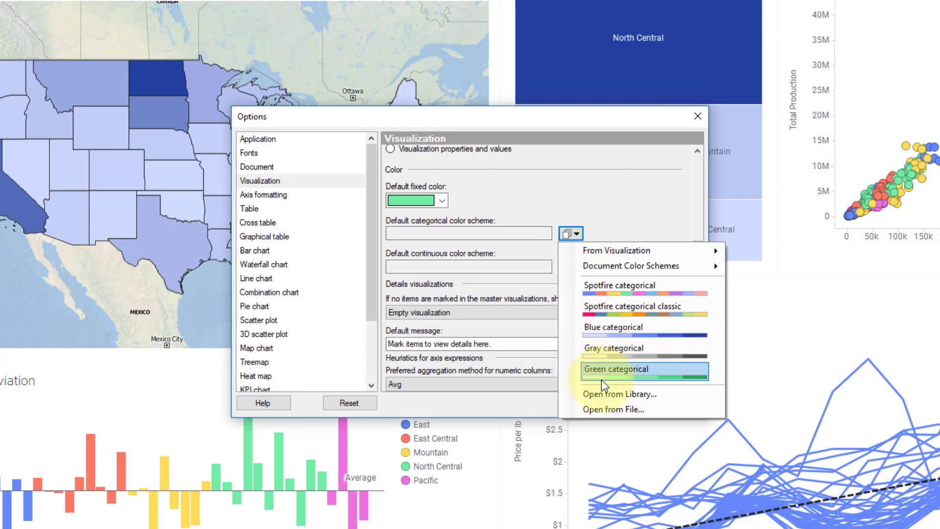
click(603, 395)
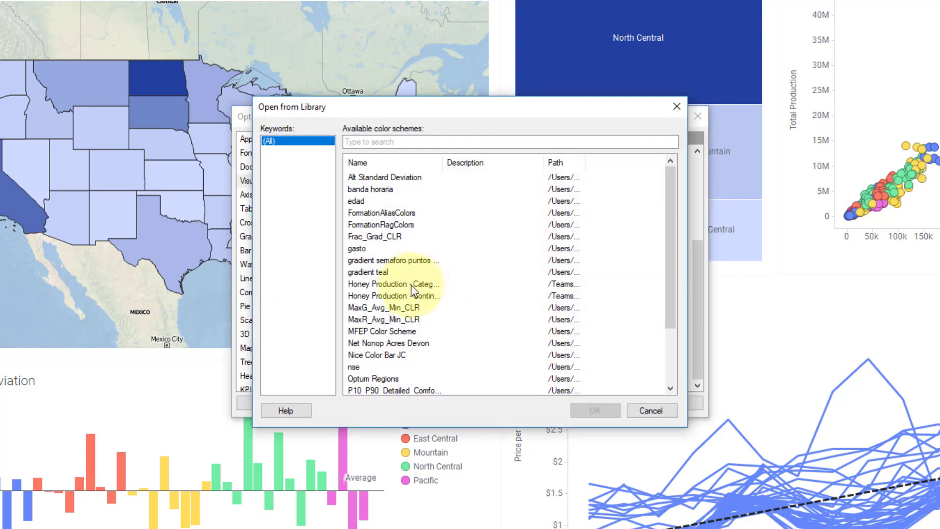
click(410, 286)
click(592, 410)
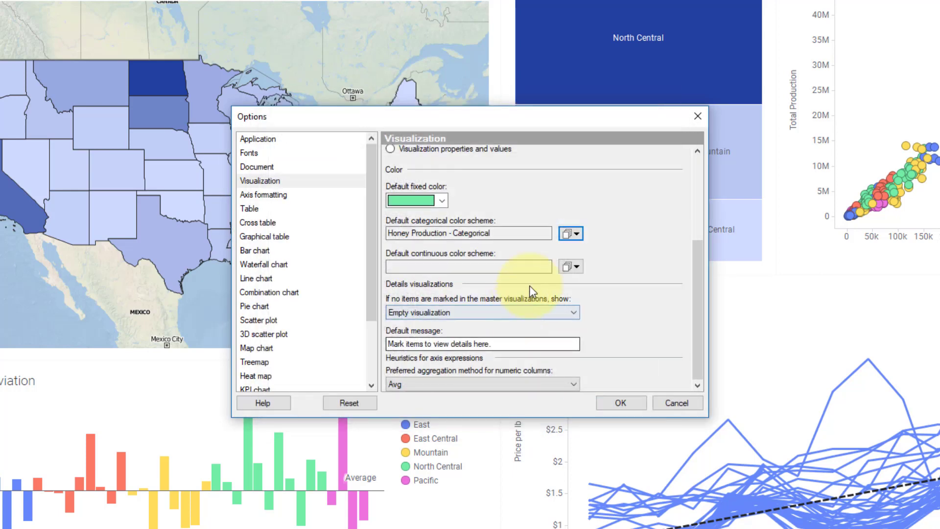
Set the default continuous color scheme to Honey Production - Continuous from the library
click(571, 267)
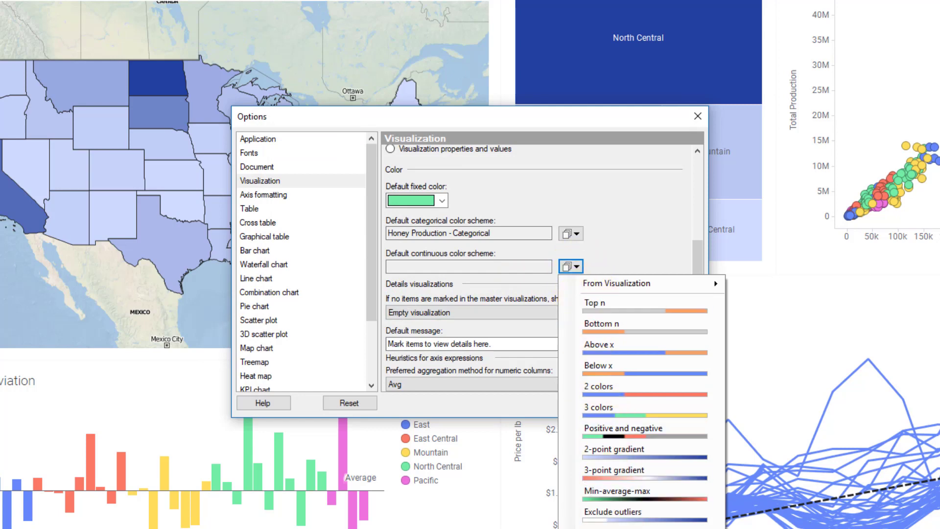
click(609, 528)
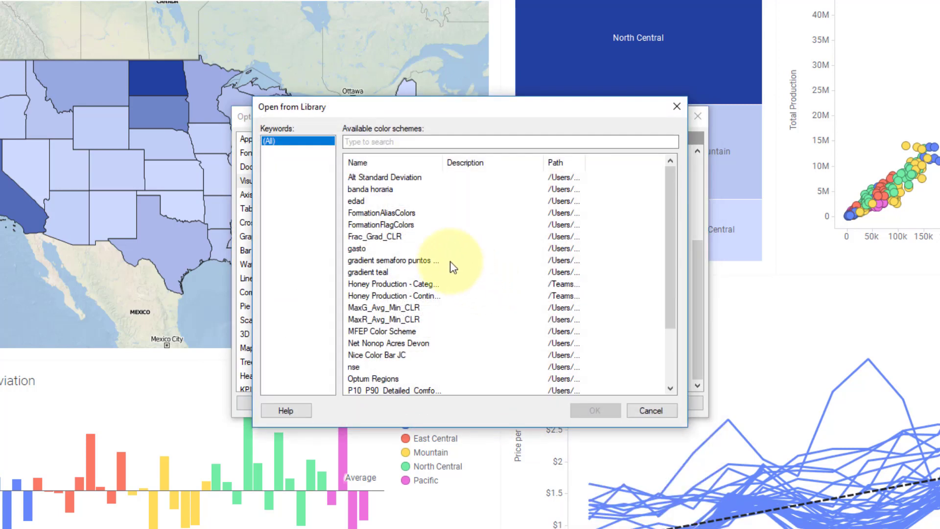
click(405, 295)
click(608, 405)
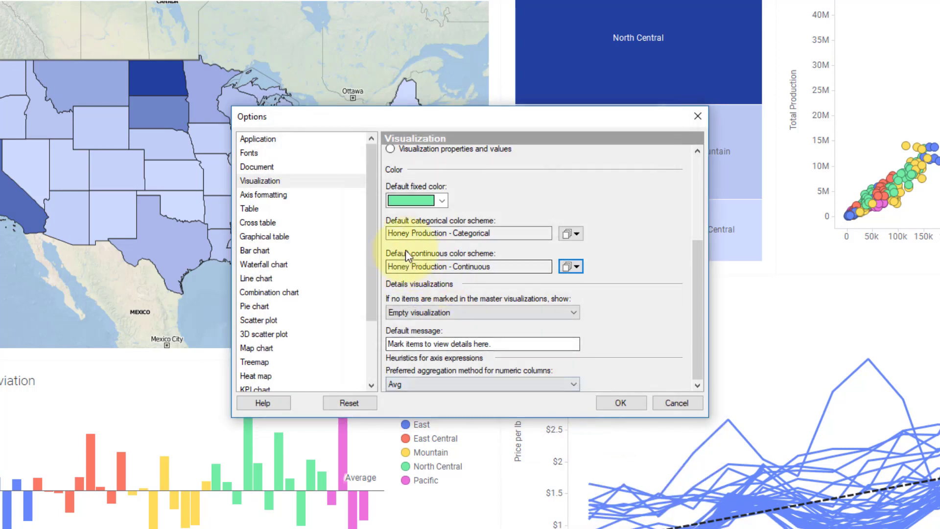
Make details visualizations show all data when no items are marked, and browse the preferred aggregation methods for numeric columns
click(422, 309)
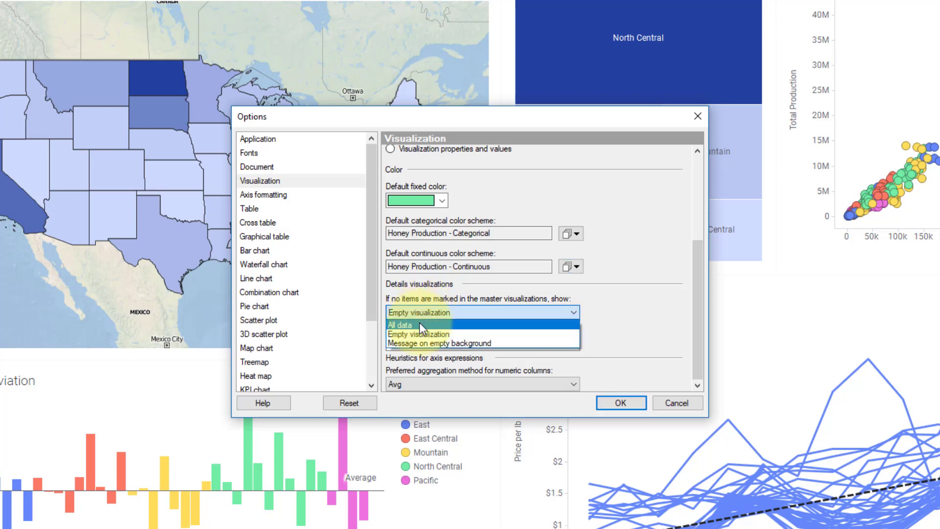
click(420, 327)
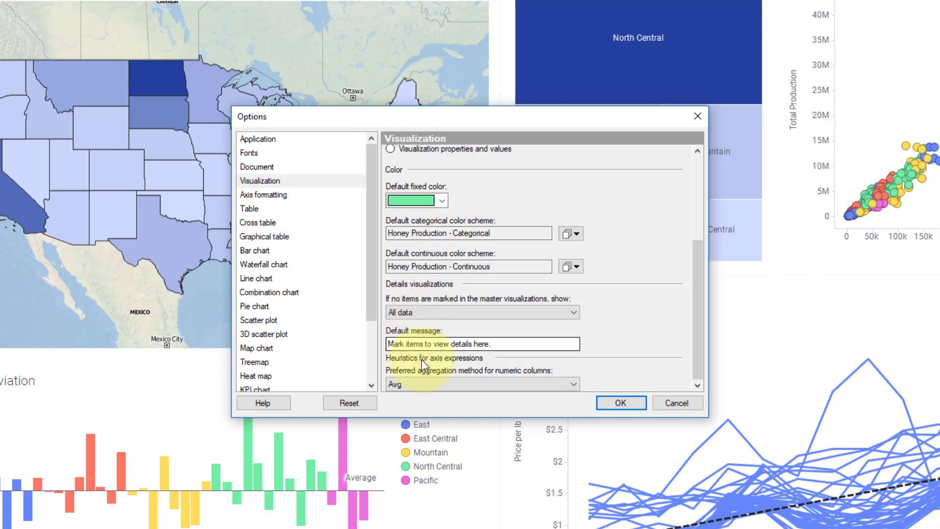
click(422, 385)
scroll(445, 157, up, 1)
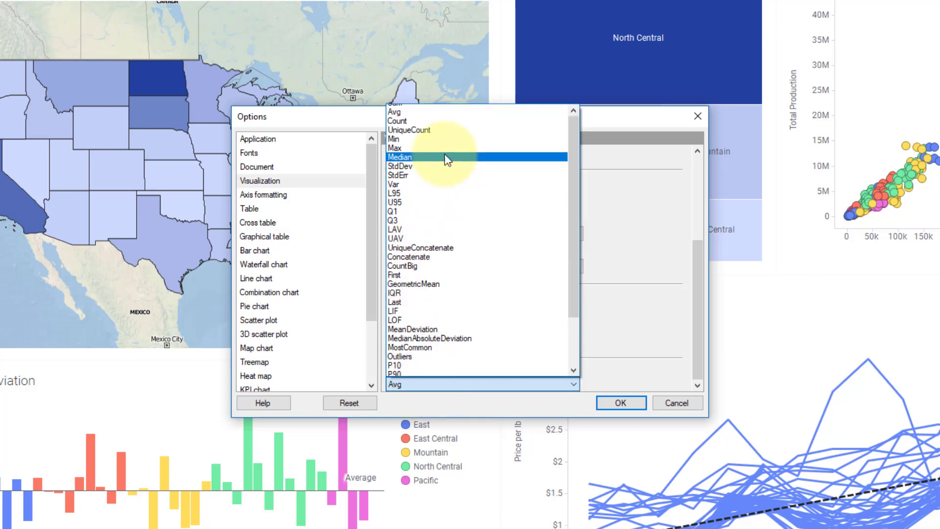
click(428, 130)
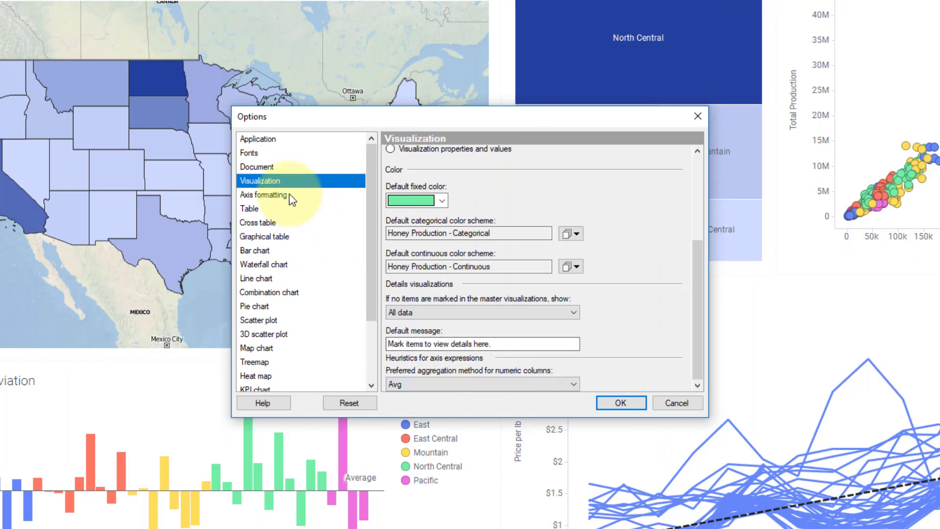
Review the default axis formatting for integers, including the decimals choices, and the table, cross table and graphical table options
click(288, 194)
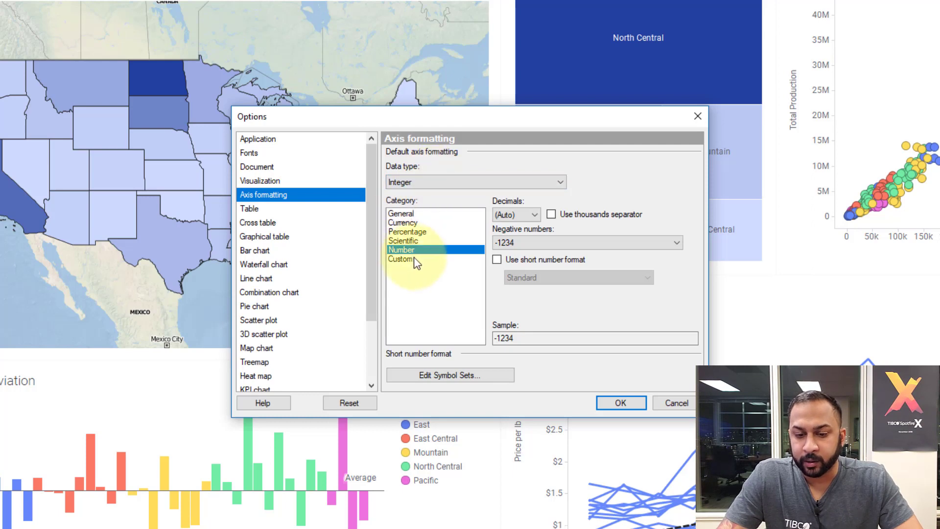
click(519, 215)
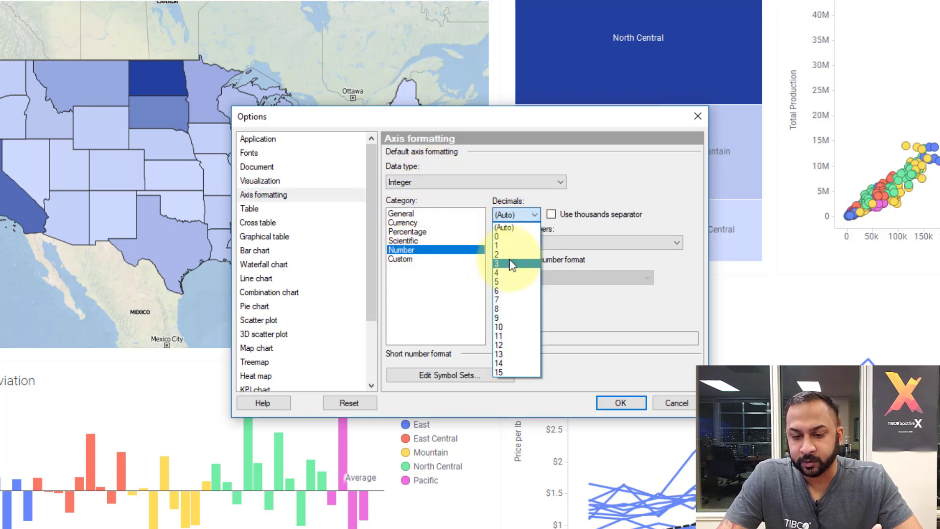
click(623, 196)
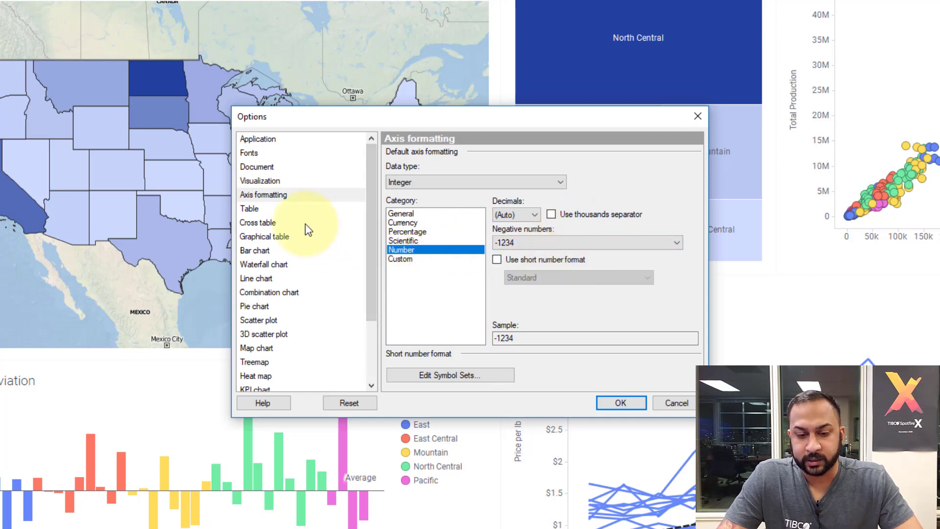
click(290, 210)
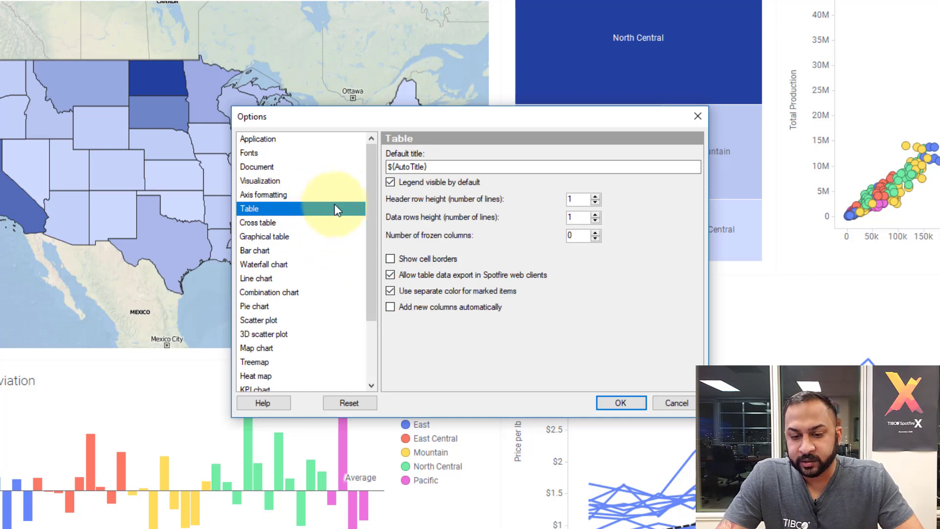
click(293, 221)
click(298, 237)
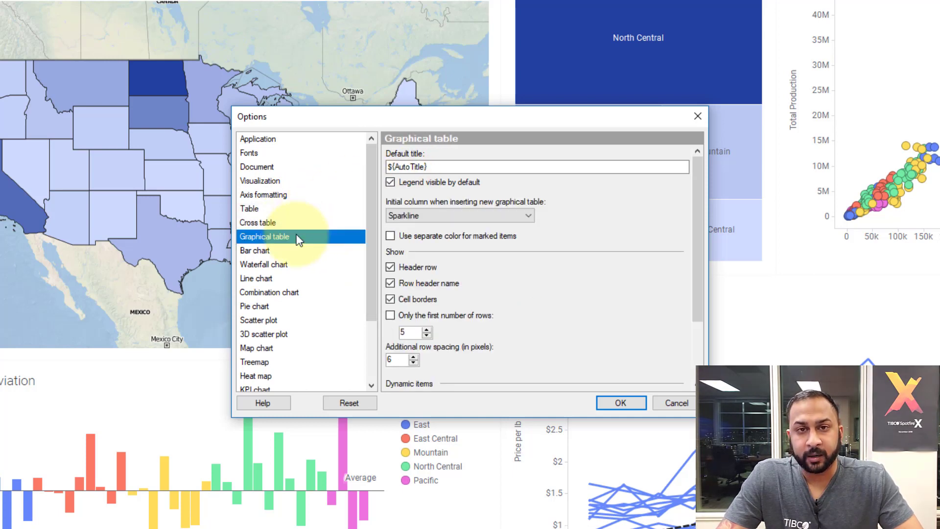
Turn off the default legend for bar charts, waterfall charts and line charts
click(296, 250)
click(403, 184)
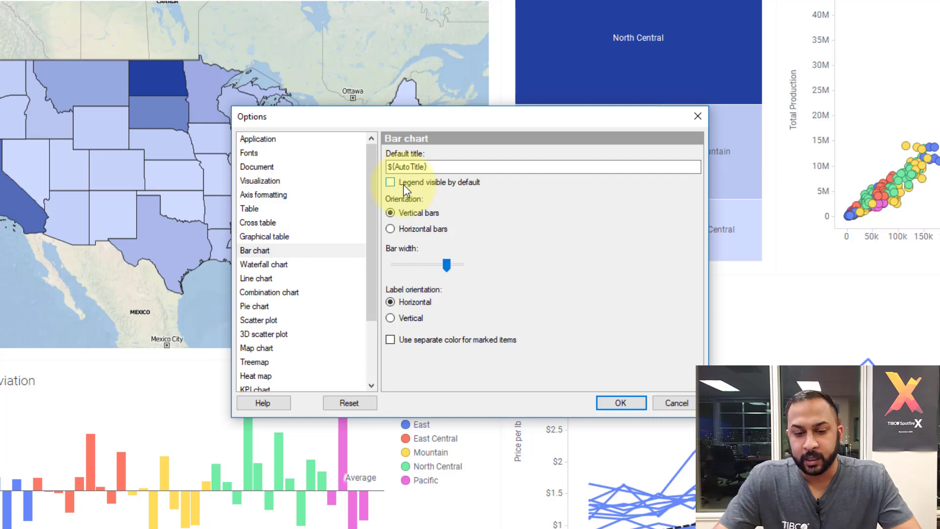
click(321, 264)
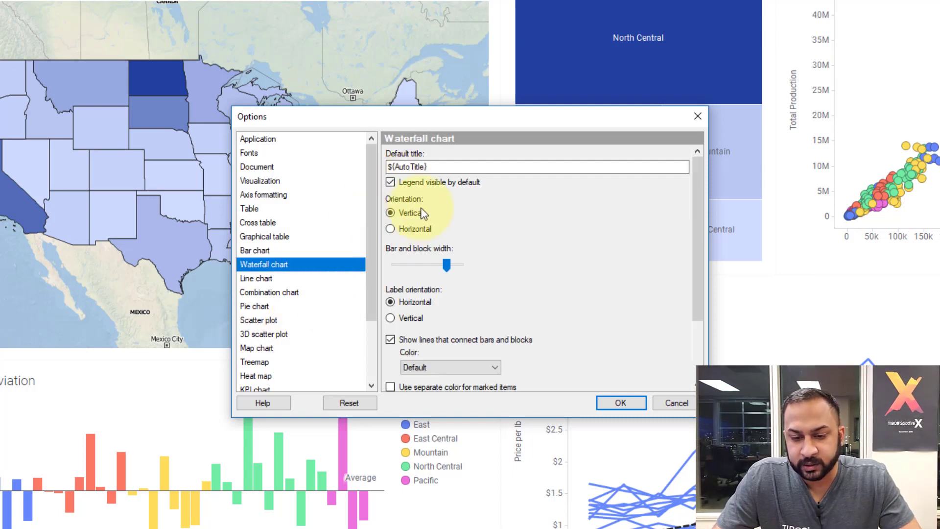
click(427, 184)
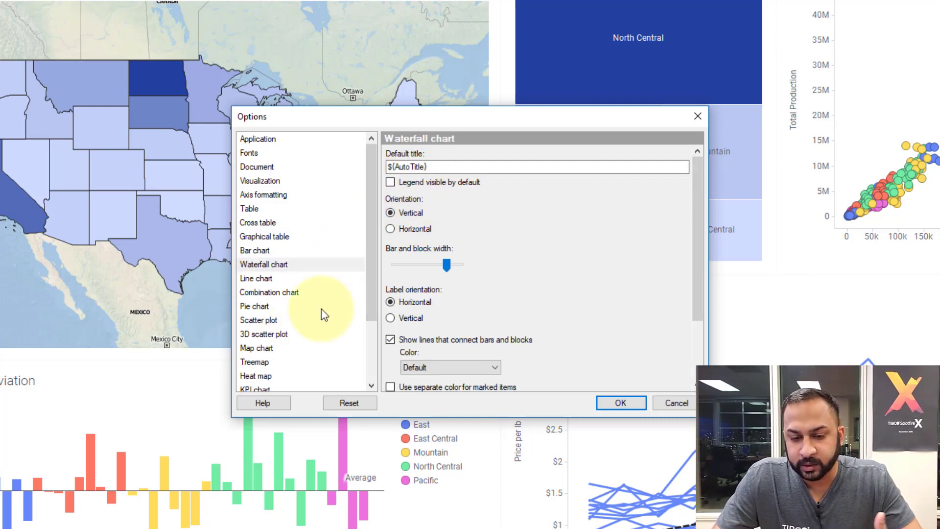
click(333, 278)
click(405, 183)
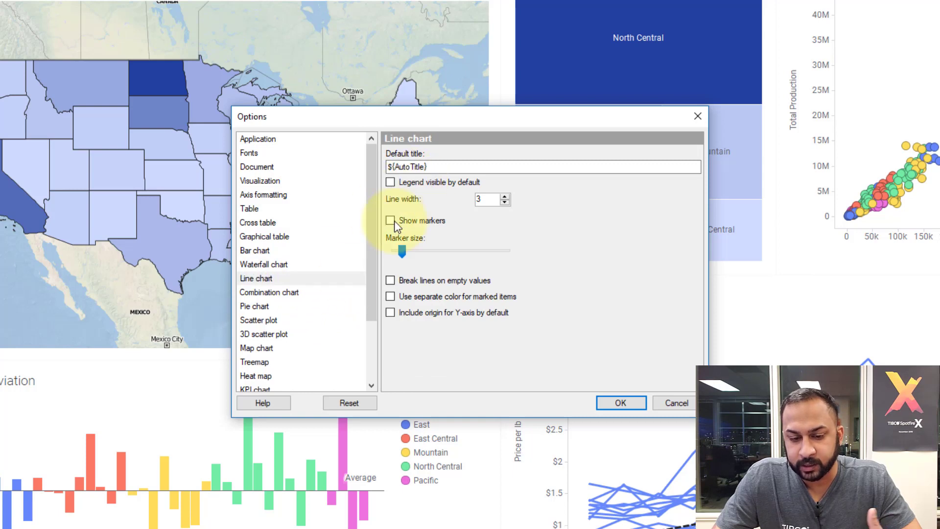
Examine the map chart defaults, including the legend and control visibility, coordinate reference systems and default layers
scroll(326, 281, down, 1)
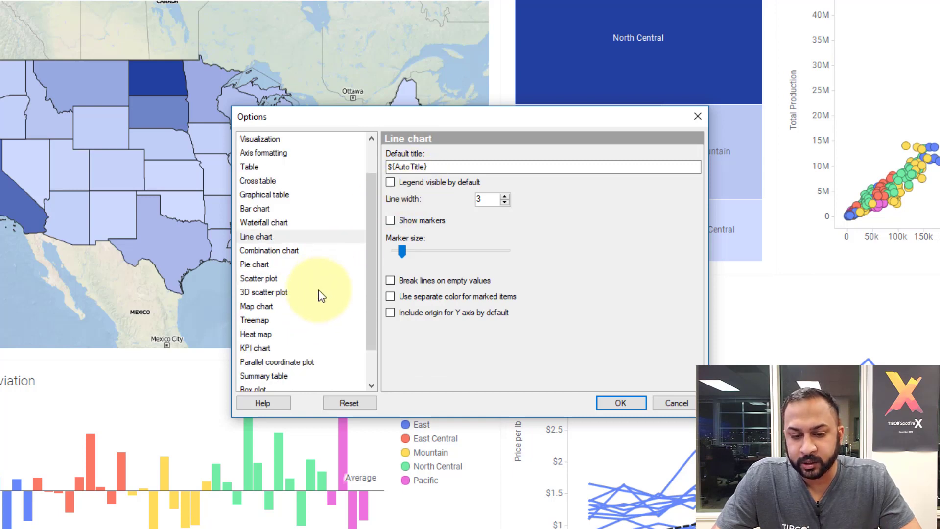
click(292, 305)
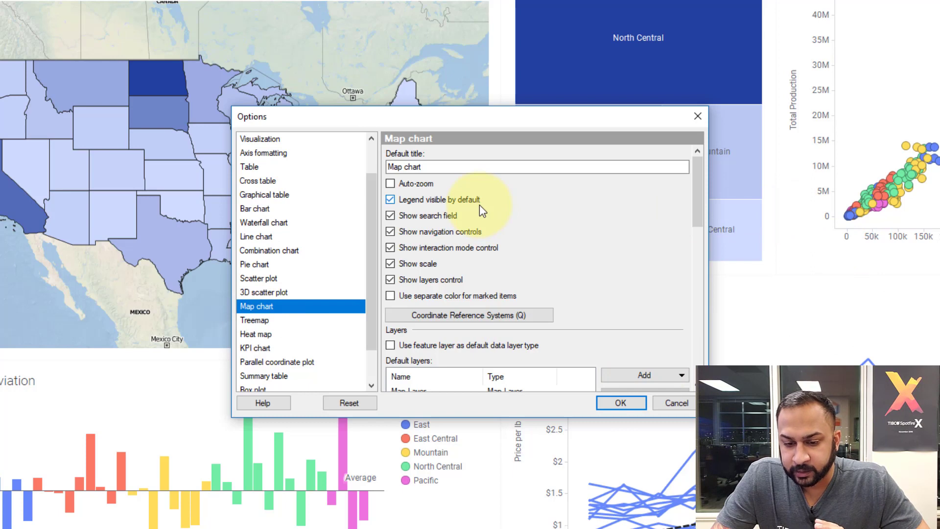
scroll(479, 205, down, 2)
scroll(489, 198, up, 2)
scroll(489, 198, down, 2)
scroll(488, 199, up, 2)
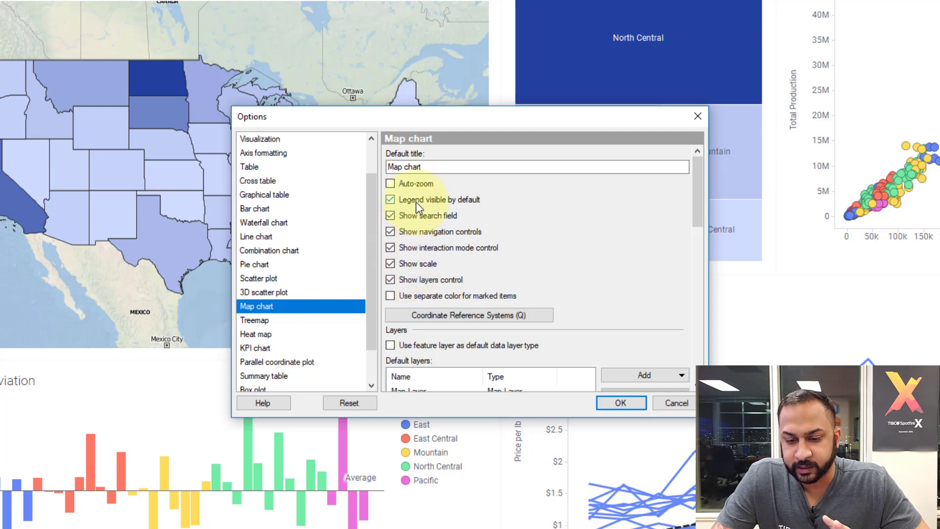
scroll(418, 209, down, 3)
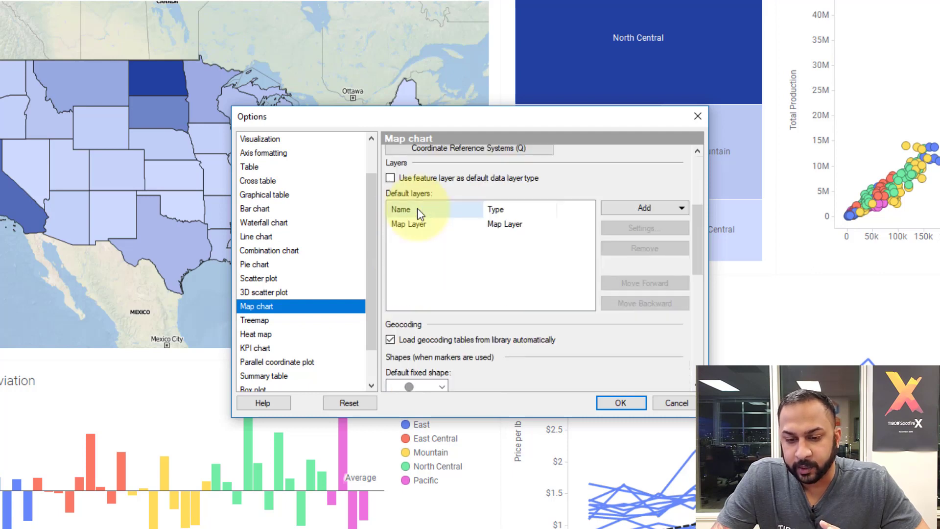
scroll(420, 207, up, 2)
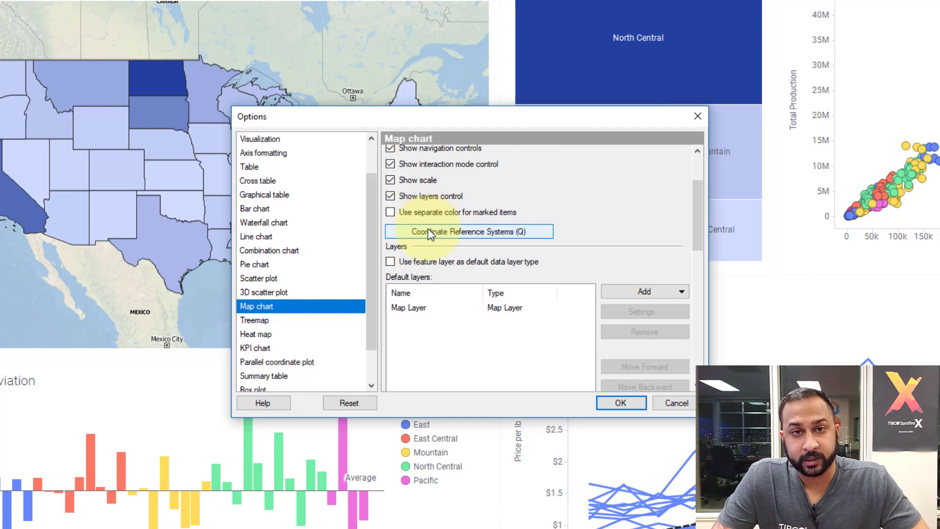
scroll(427, 228, down, 2)
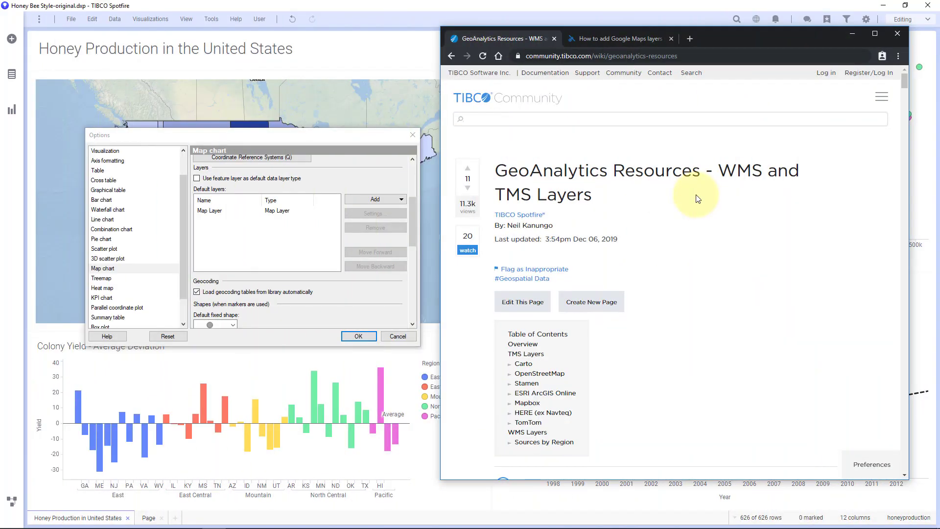
In the browser, copy the TMS URL of the ESRI ArcGIS Imagery layer from the GeoAnalytics Resources page
scroll(697, 199, down, 8)
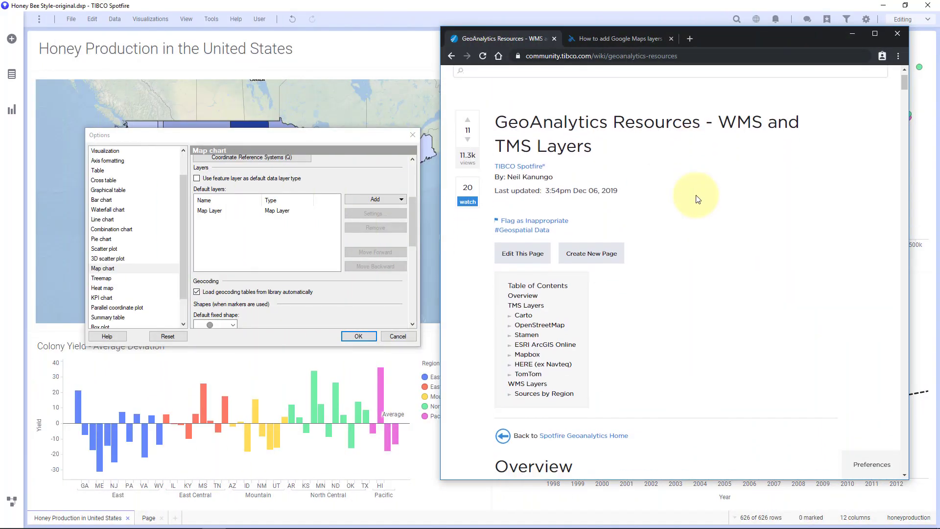
scroll(696, 194, down, 6)
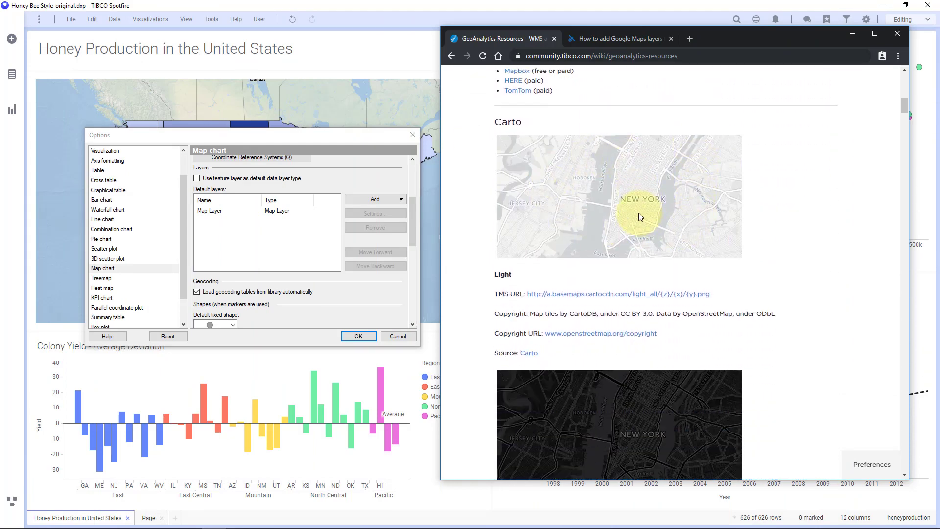
scroll(639, 216, down, 1)
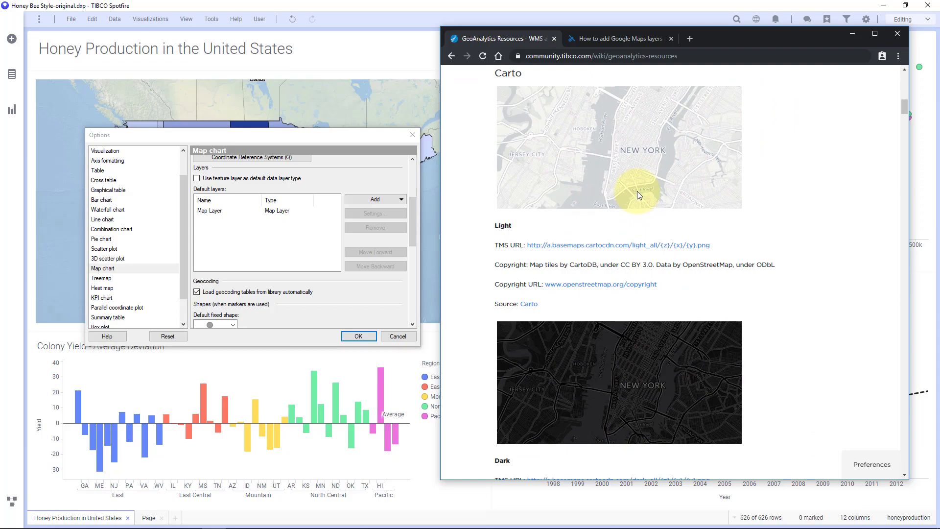
scroll(636, 191, down, 1)
scroll(635, 142, down, 2)
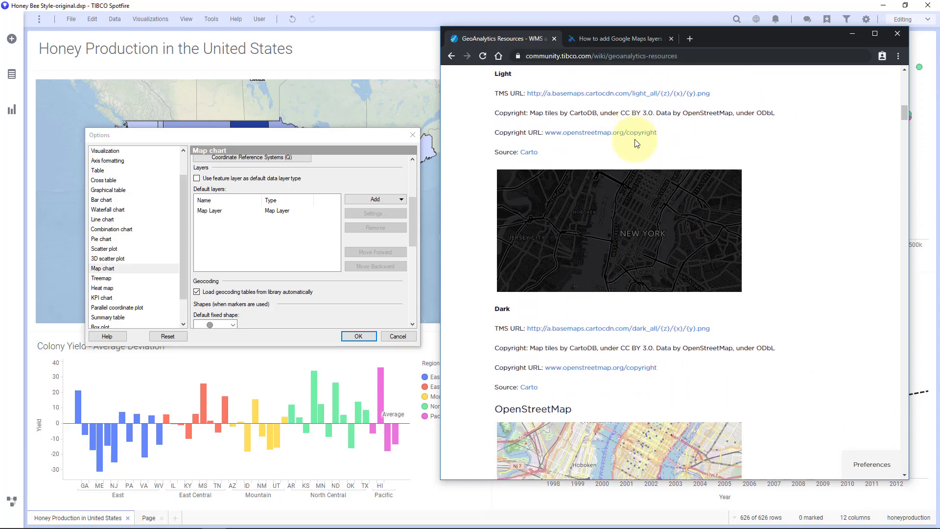
scroll(635, 143, down, 15)
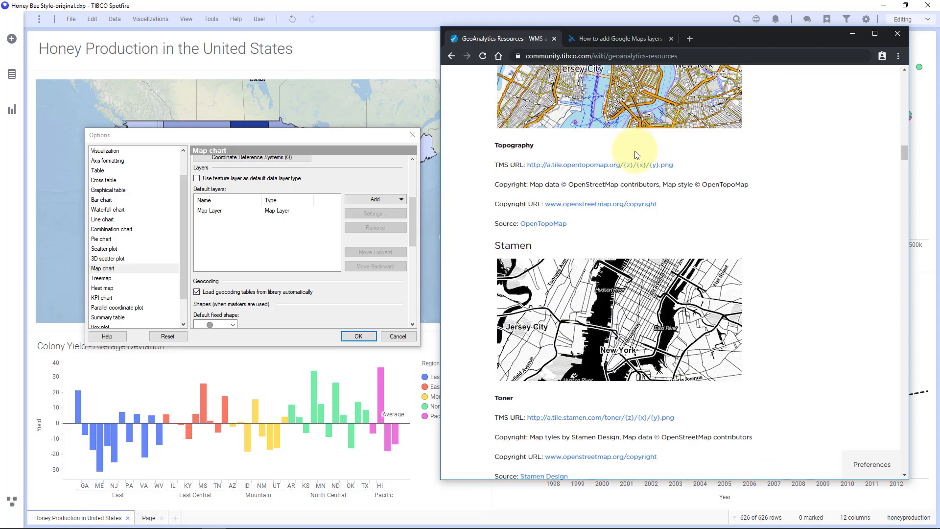
scroll(635, 155, down, 15)
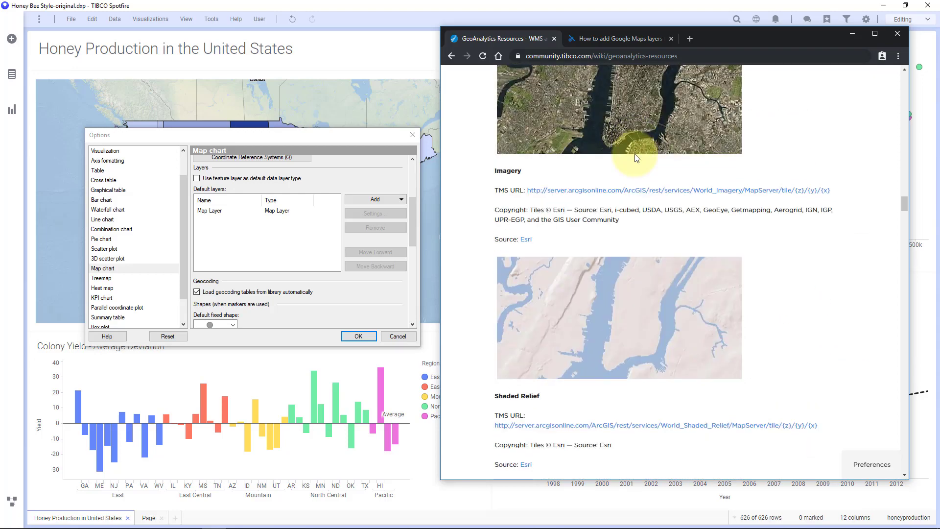
drag(832, 190, 528, 190)
key(ctrl+c)
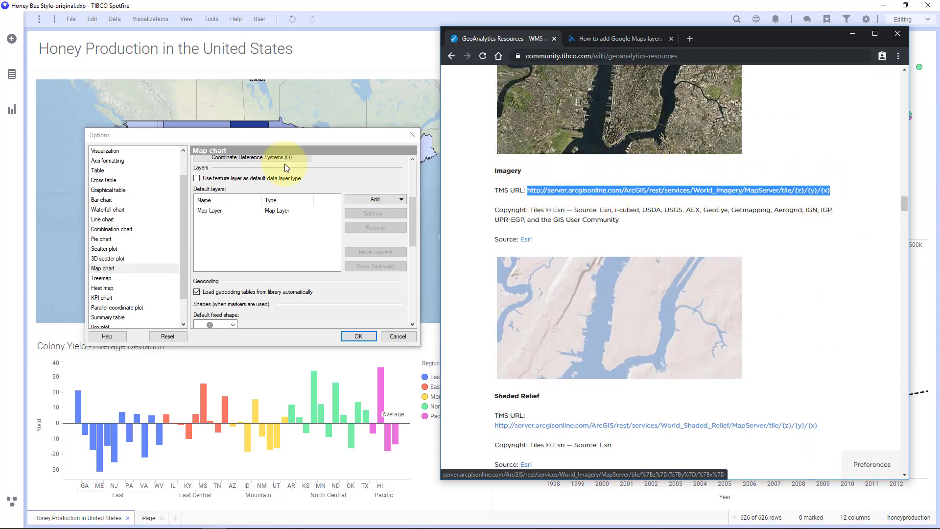
Add a TMS layer named Satellite to the map chart's default layers, using the copied World_Imagery URL
click(259, 211)
click(377, 199)
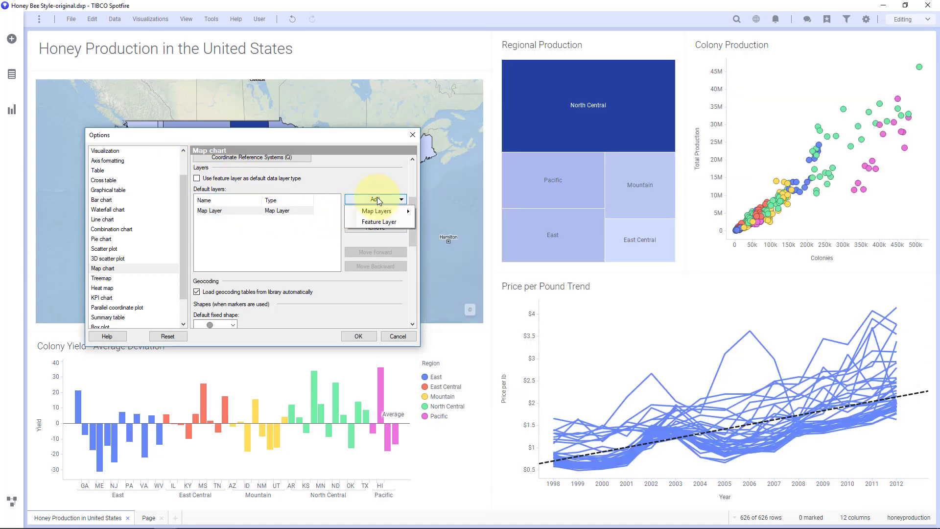
mouse_move(378, 211)
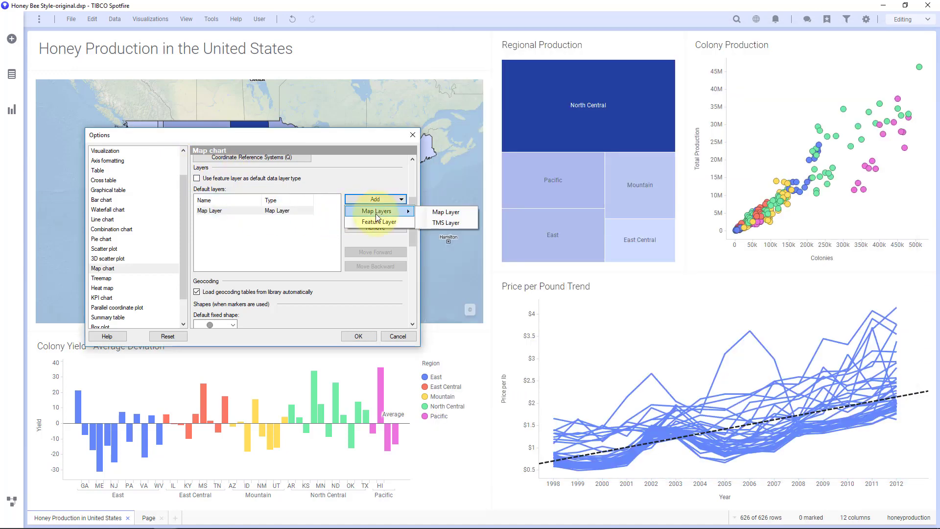
click(455, 224)
text(Sate)
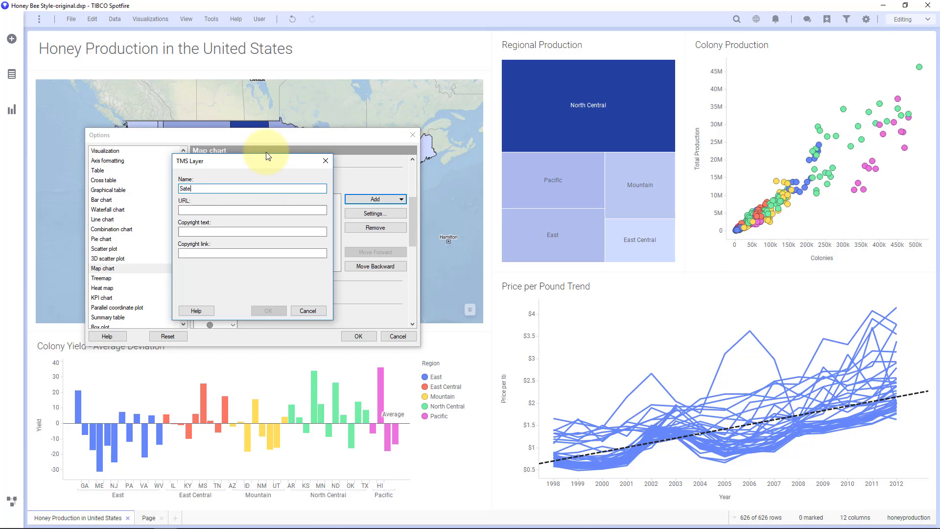
text(llite)
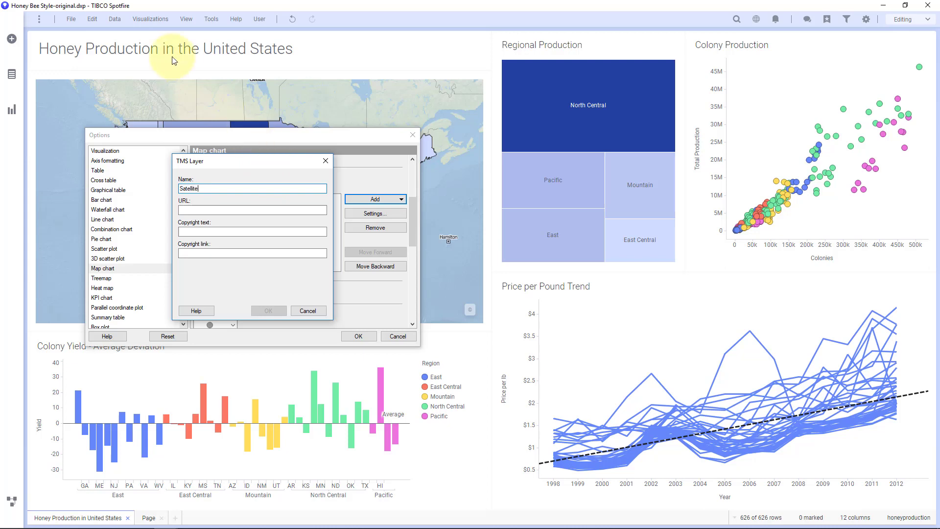
click(194, 210)
key(ctrl+v)
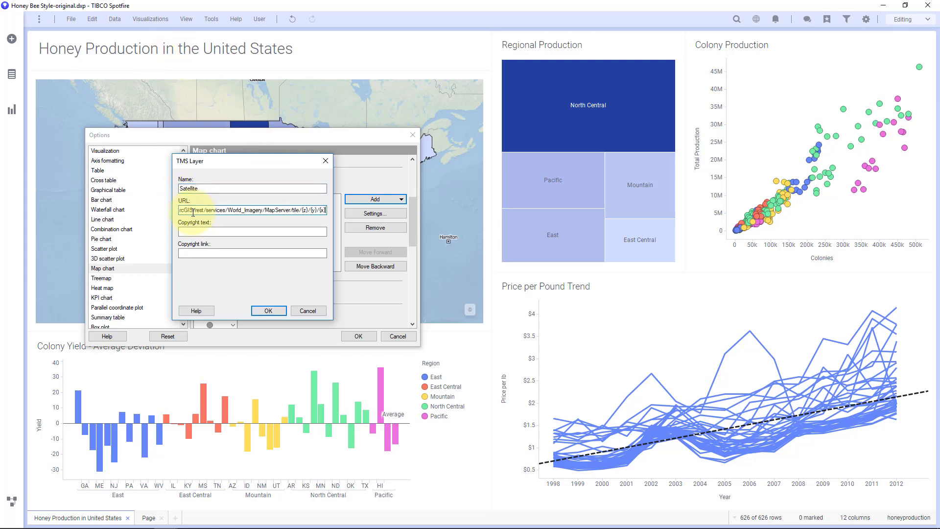
click(255, 312)
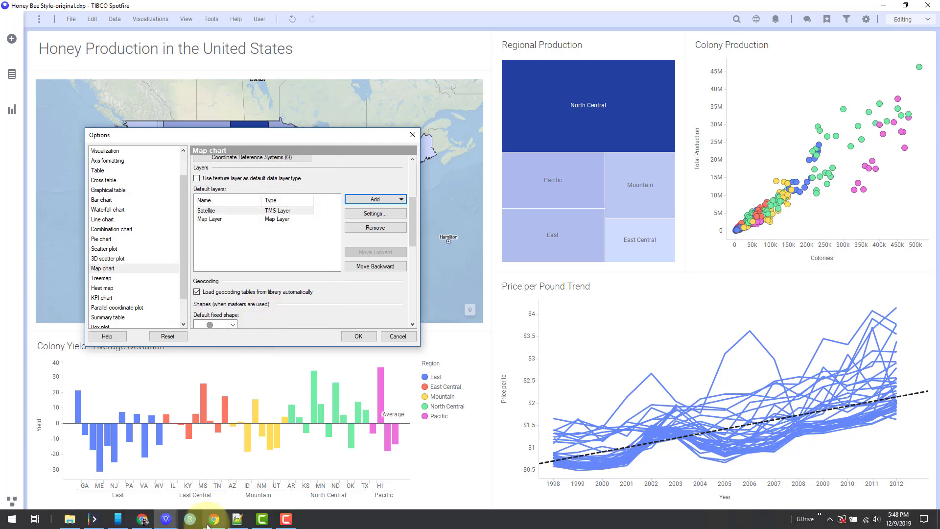
Switch to the browser and copy the additional Google Terrain tile URL (lyrs=p) from the Google Maps layers article
click(212, 520)
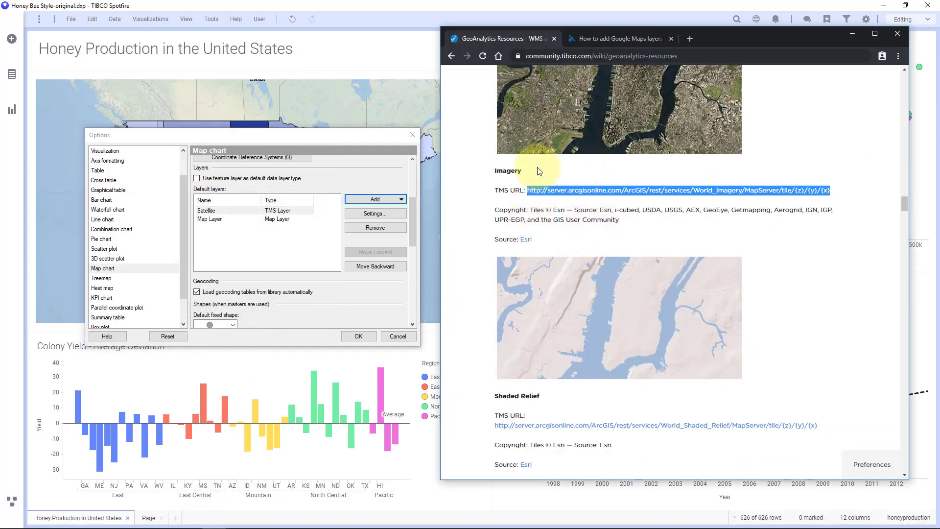
click(303, 220)
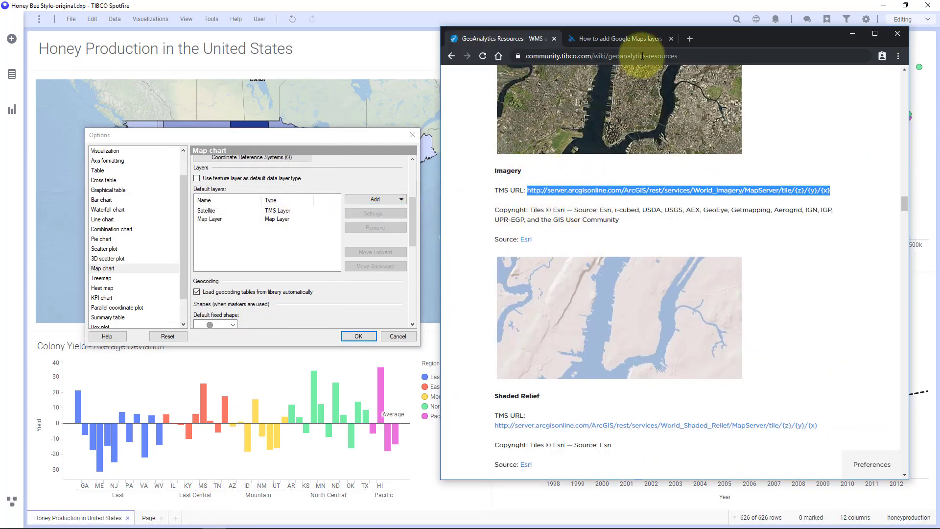
click(647, 39)
scroll(621, 211, down, 1)
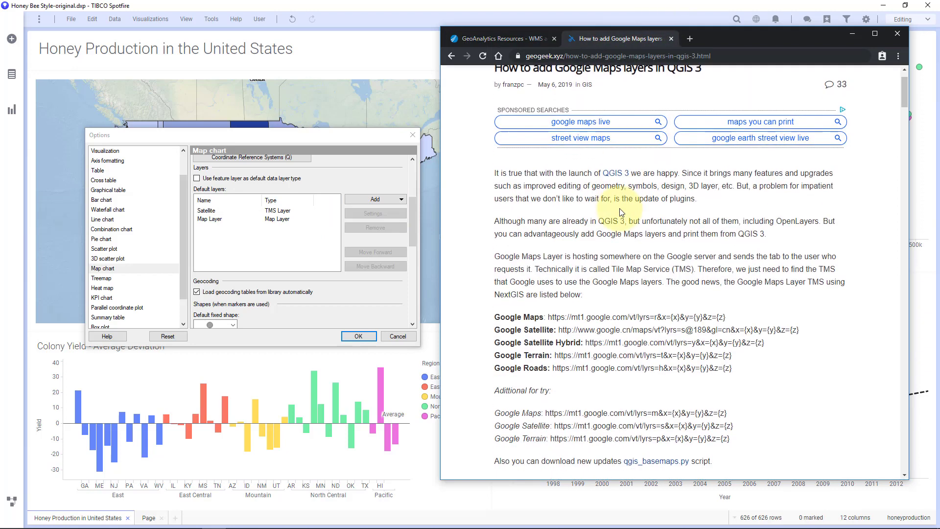
scroll(620, 212, down, 3)
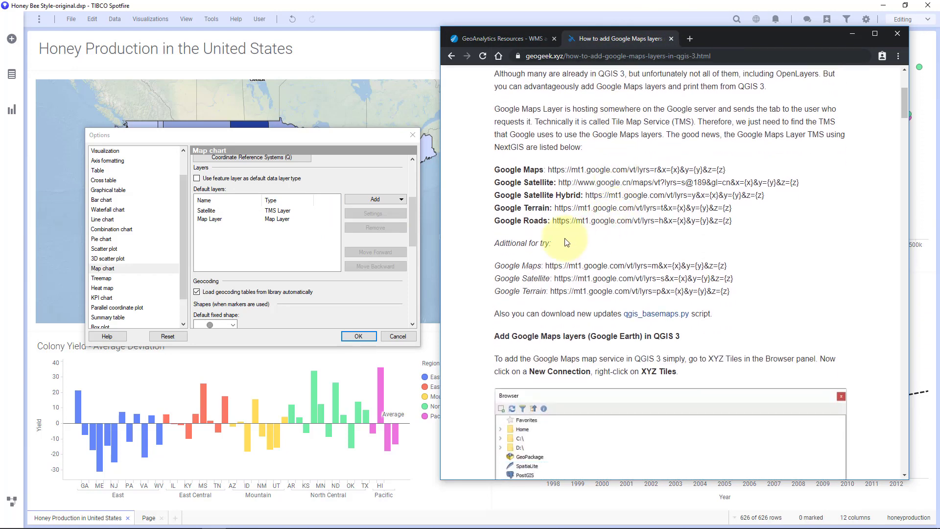
scroll(566, 241, up, 4)
scroll(564, 236, down, 4)
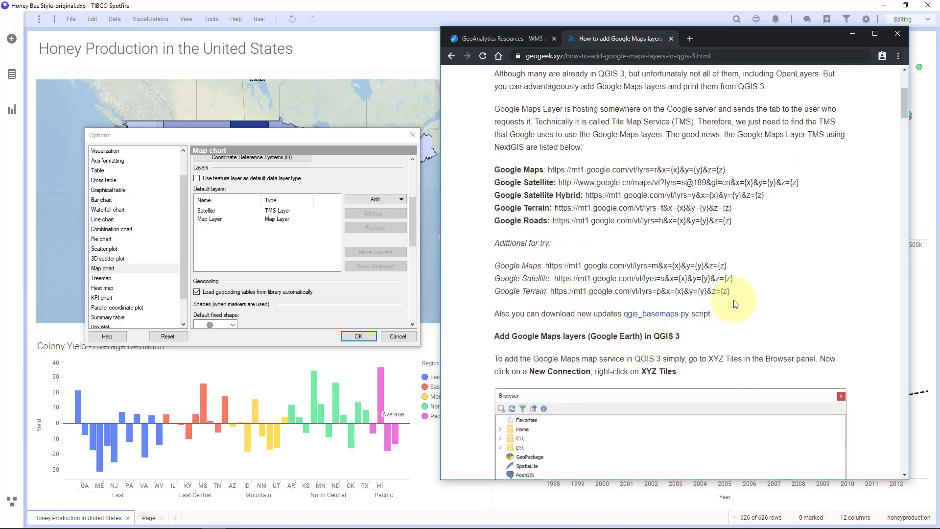
drag(737, 294, 548, 293)
key(ctrl+c)
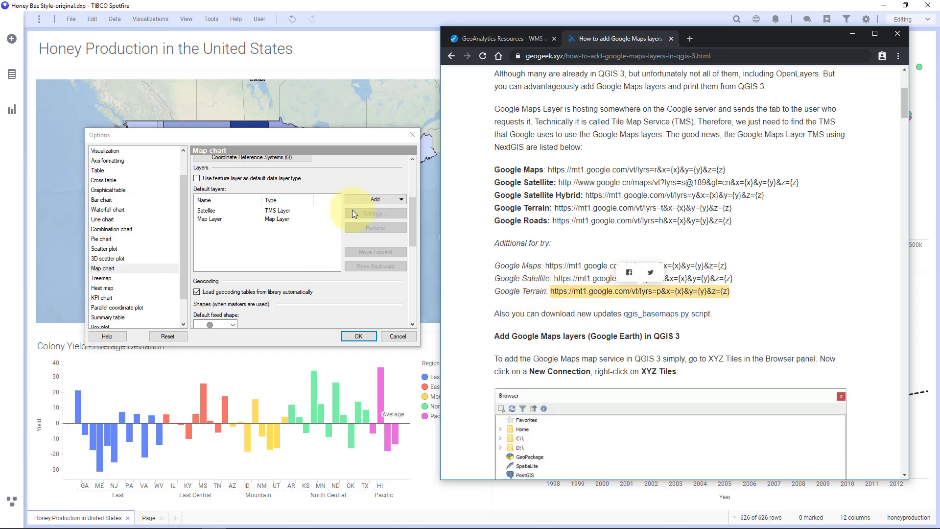
Add a TMS layer named Terrain to the map chart's default layers, using the copied Google Terrain tile URL (lyrs=p)
click(375, 199)
mouse_move(377, 214)
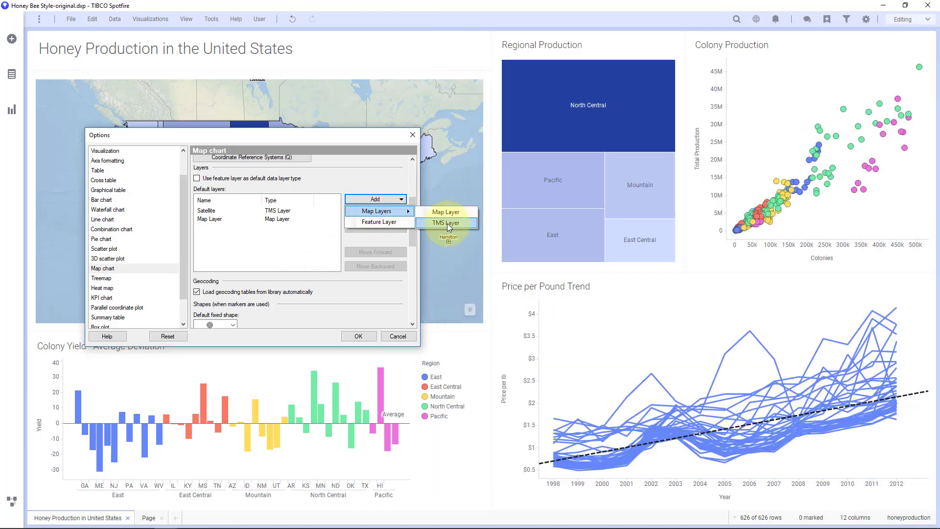
click(457, 218)
text(Te)
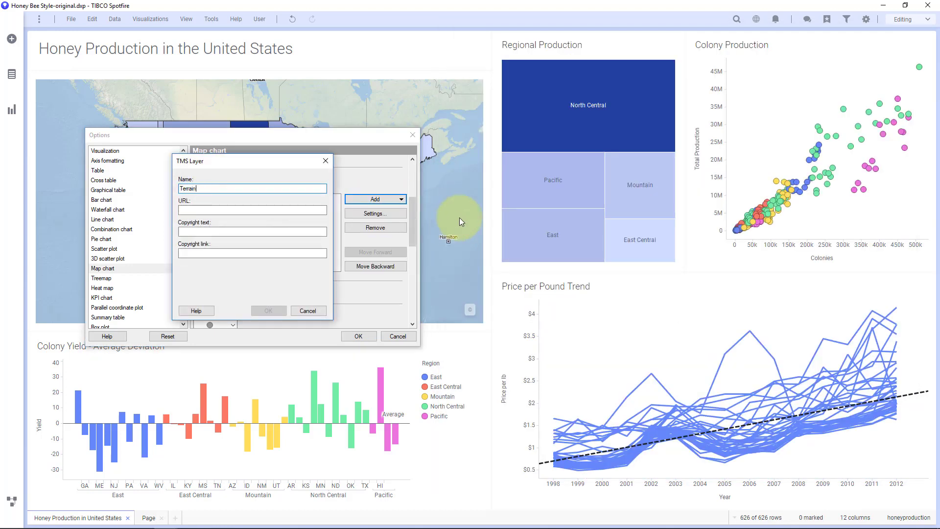
text(rrain)
key(Tab)
key(ctrl+v)
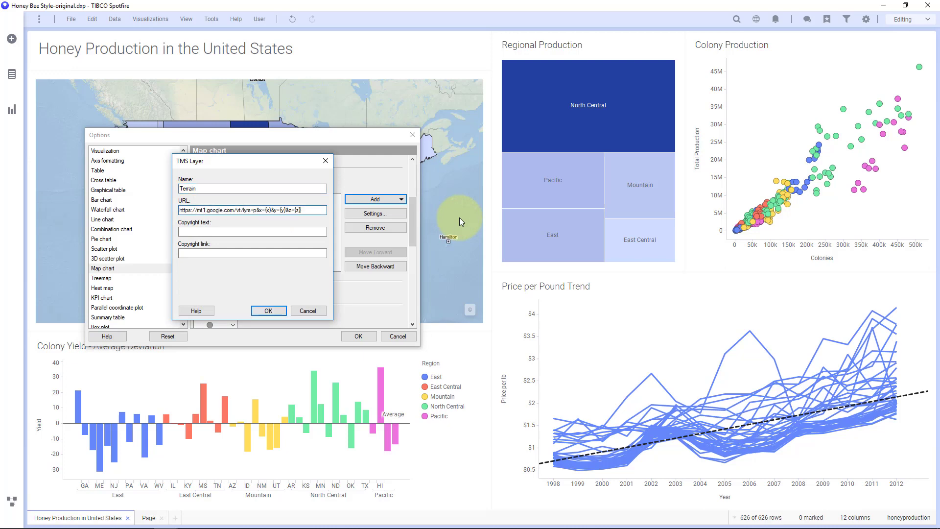
click(269, 310)
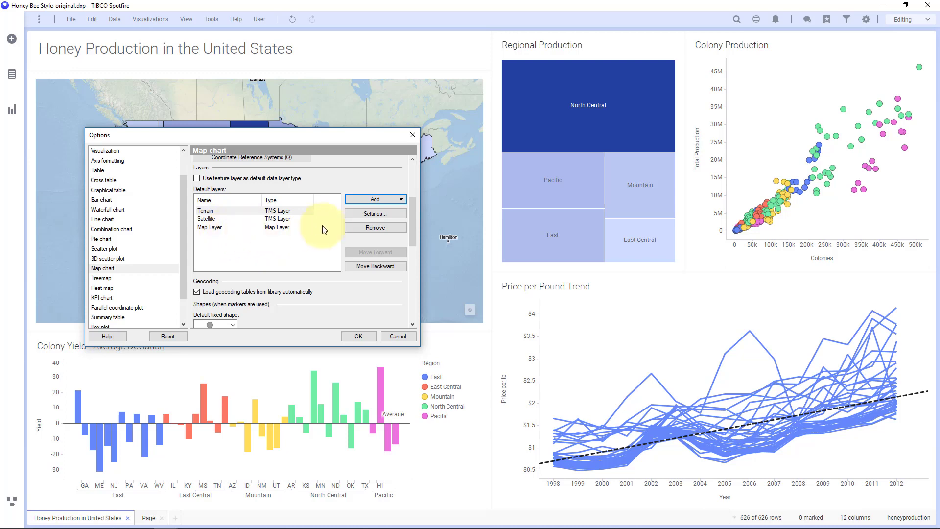
click(379, 200)
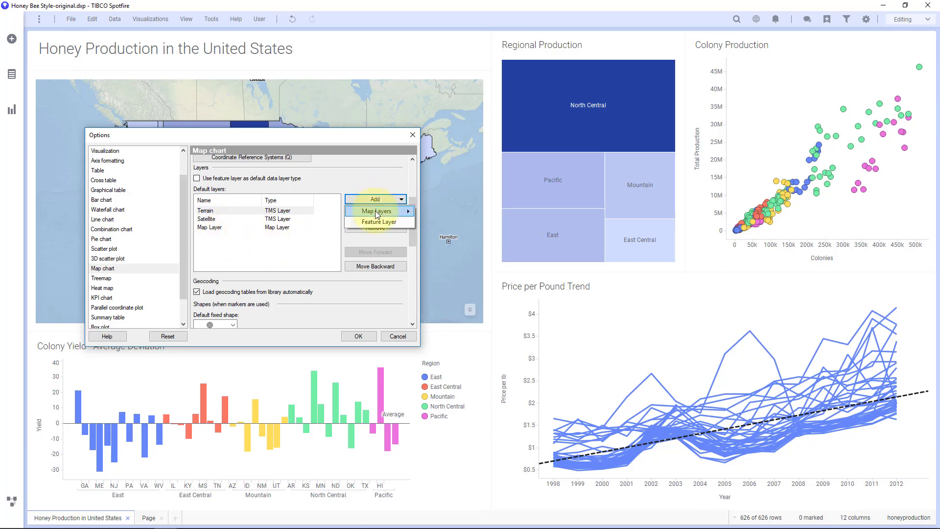
click(400, 226)
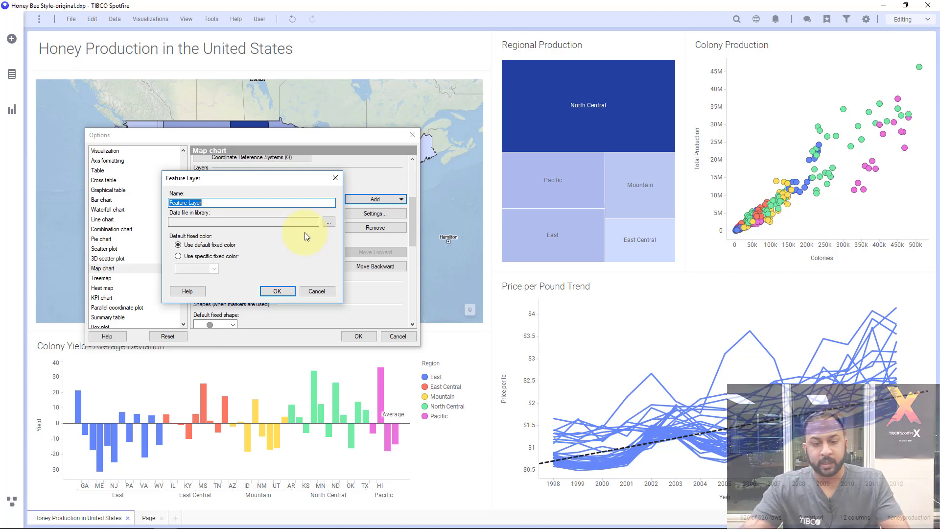
click(307, 289)
Review the remaining map chart defaults, including pie sector labels and distance units, and apply the options
scroll(302, 280, down, 6)
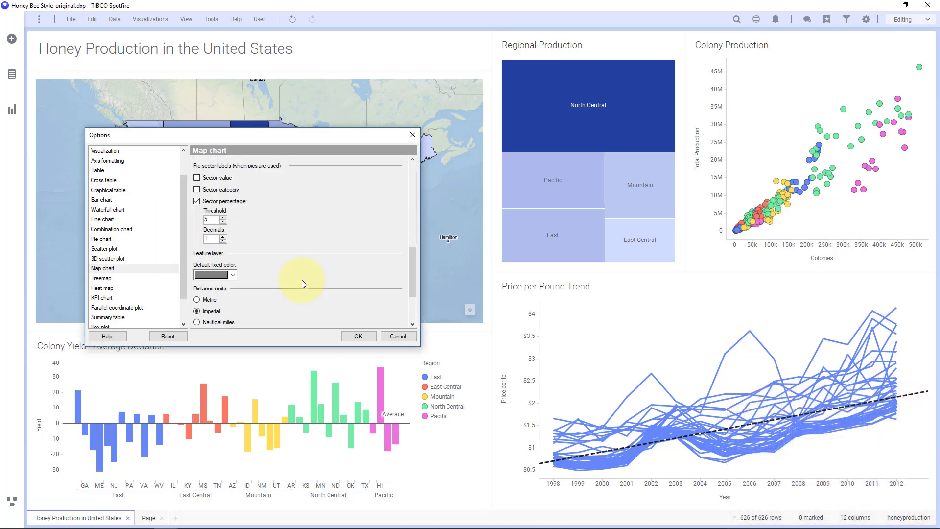
scroll(301, 280, down, 2)
scroll(244, 264, up, 2)
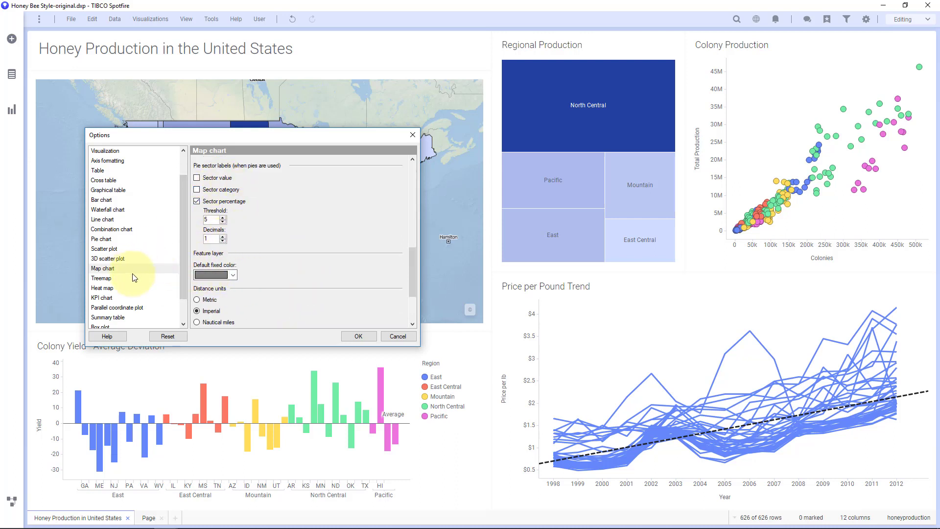
scroll(137, 277, down, 1)
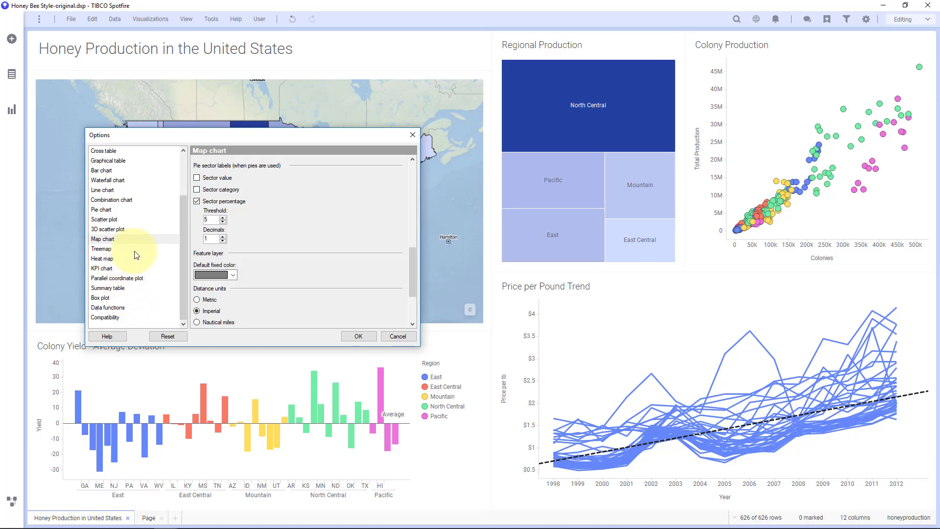
click(357, 336)
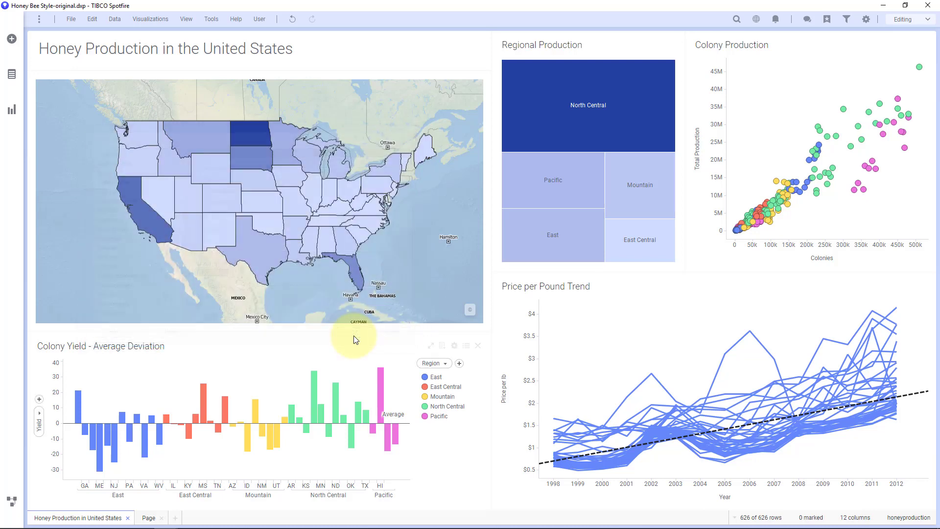
Add a map chart to the empty page to try out the default layers
click(150, 519)
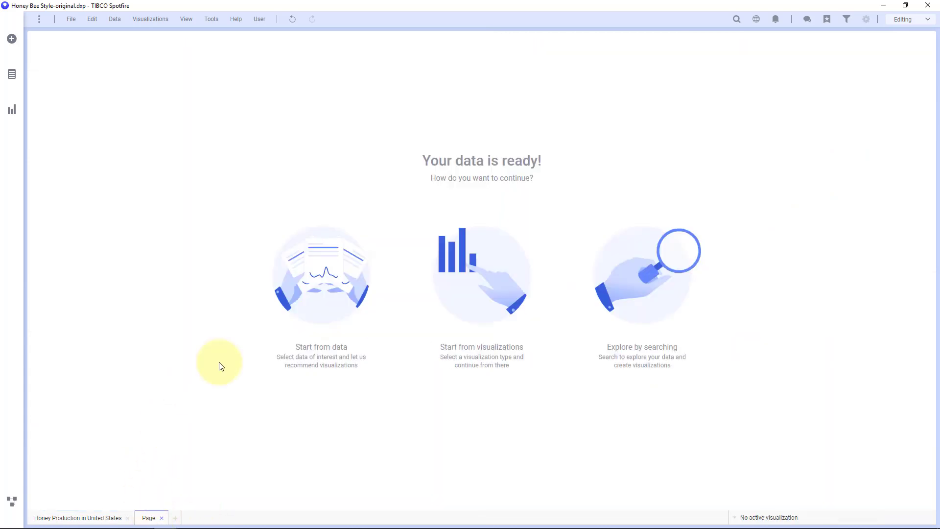
click(456, 279)
click(94, 319)
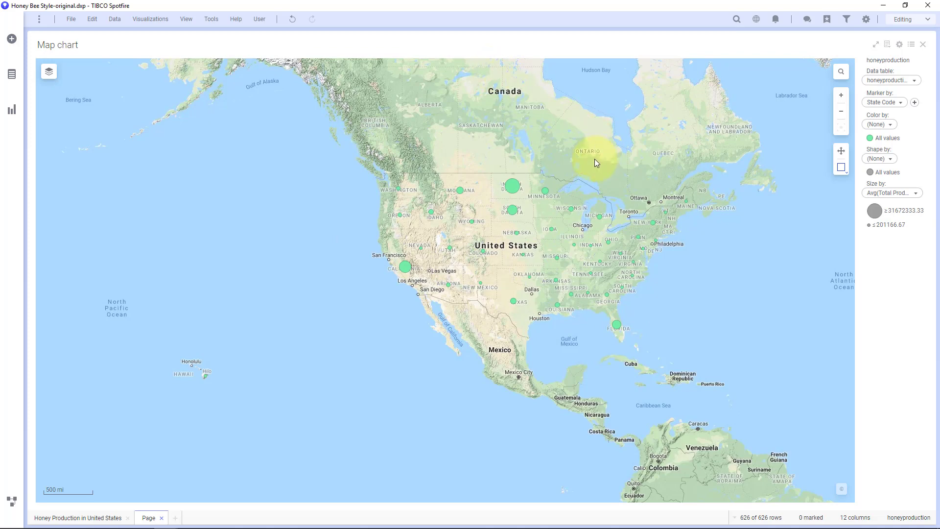
Hide the honeyproduction layer and toggle the Terrain and Satellite layers off and on to compare the base maps
click(48, 71)
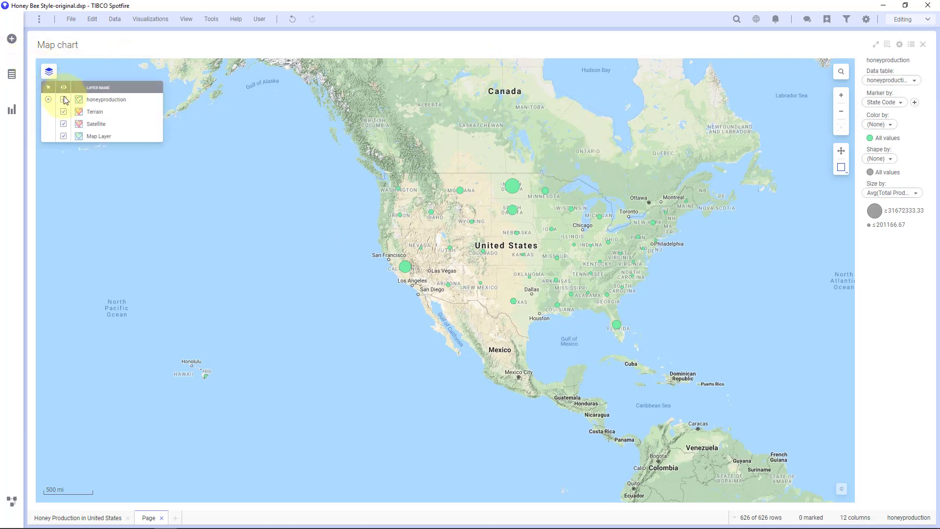
click(62, 100)
click(63, 112)
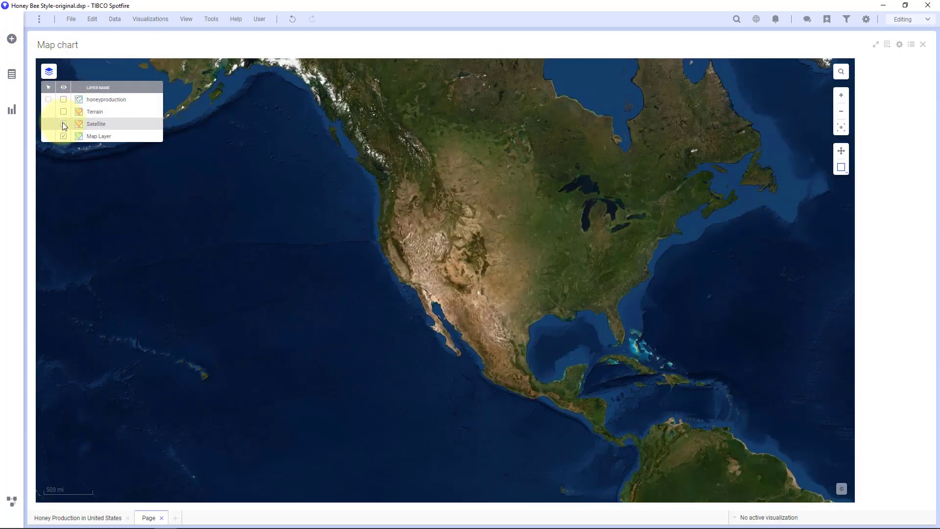
click(62, 124)
click(63, 112)
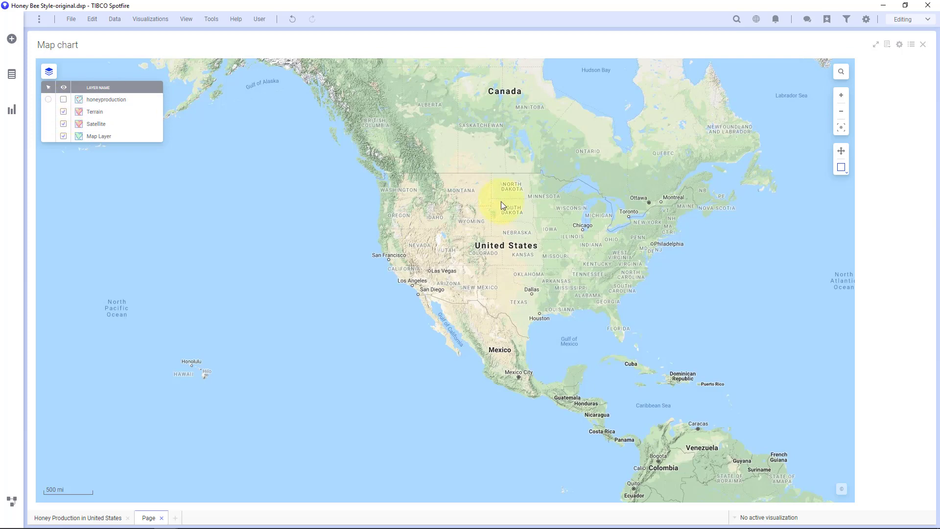
Search the map for Seattle, Washington and inspect the Terrain layer at several levels of detail
scroll(672, 227, up, 3)
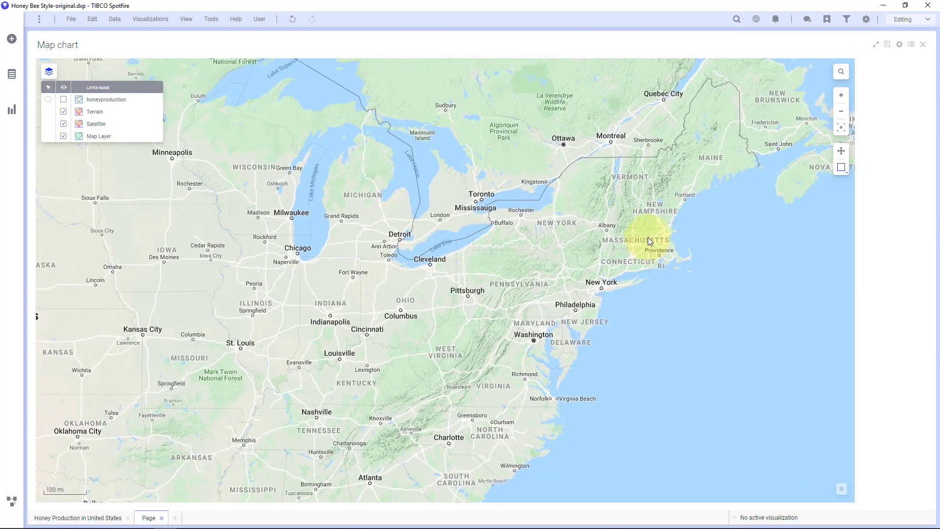
click(842, 73)
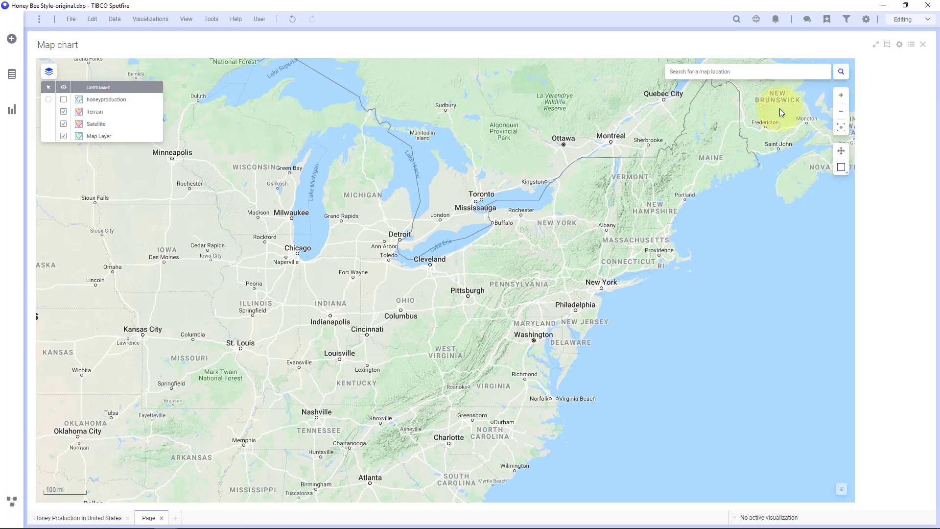
click(807, 72)
text(seattle)
click(693, 88)
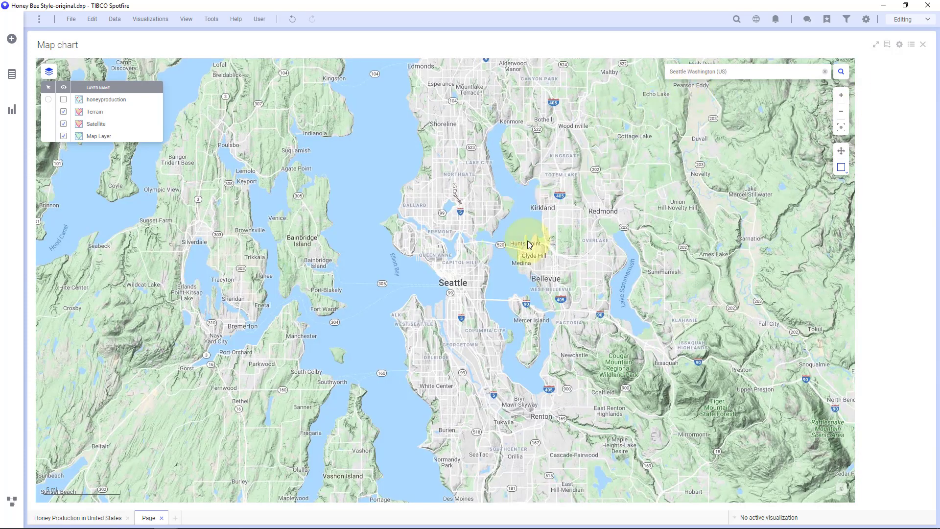
scroll(465, 274, up, 4)
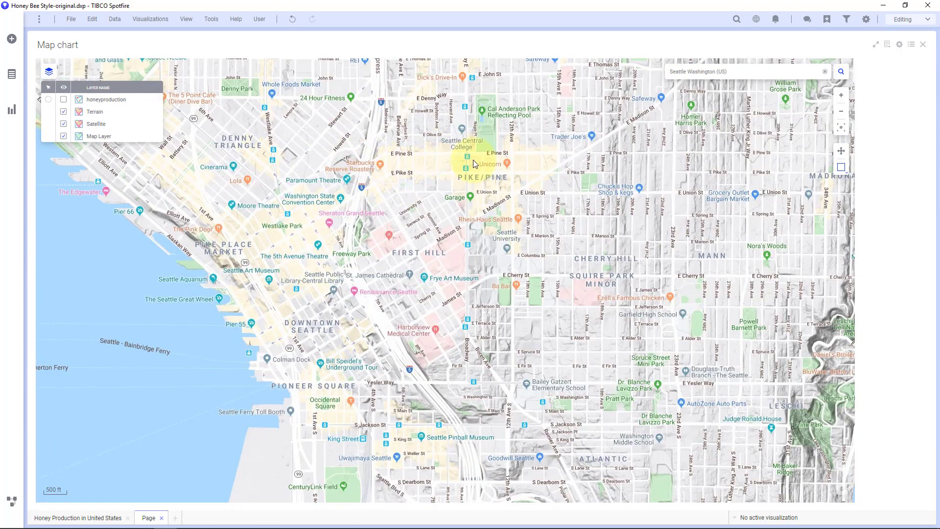
scroll(472, 160, up, 1)
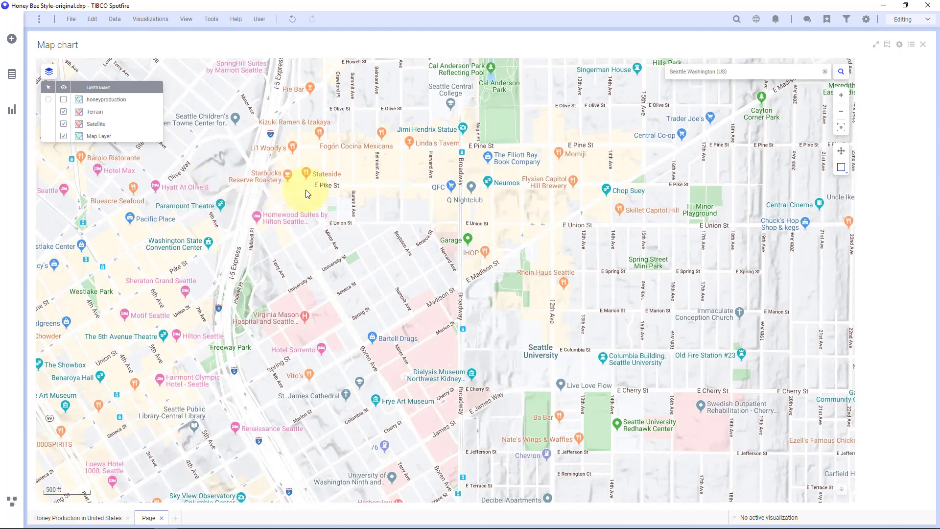
scroll(343, 194, down, 4)
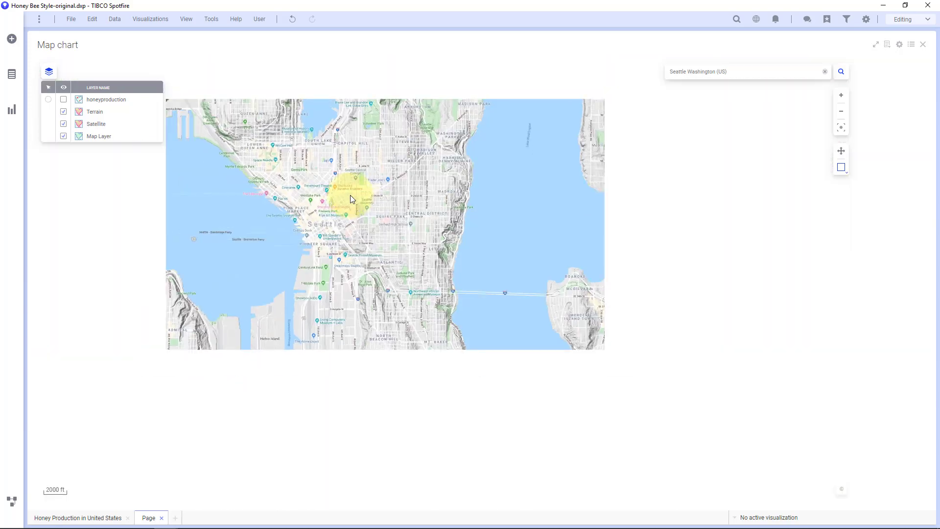
scroll(290, 173, down, 3)
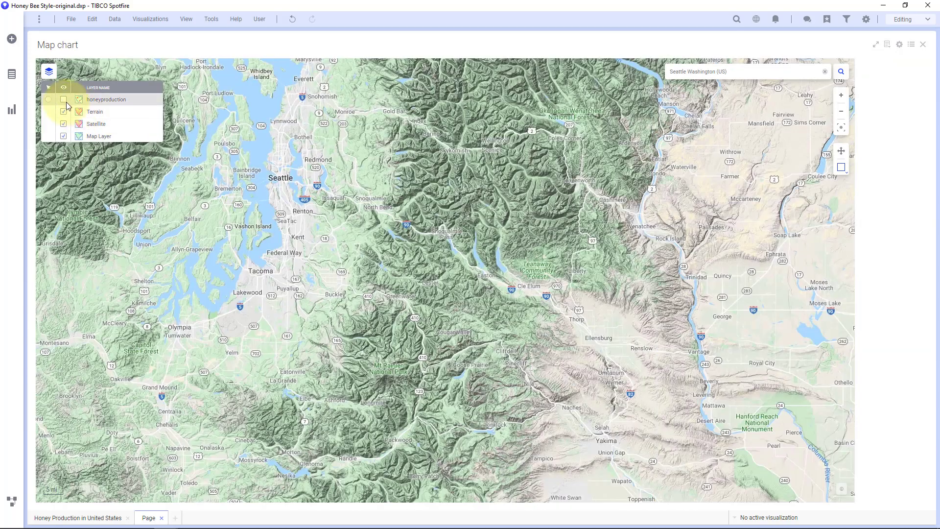
Show the honeyproduction layer again and reset the map to its full extent
click(64, 100)
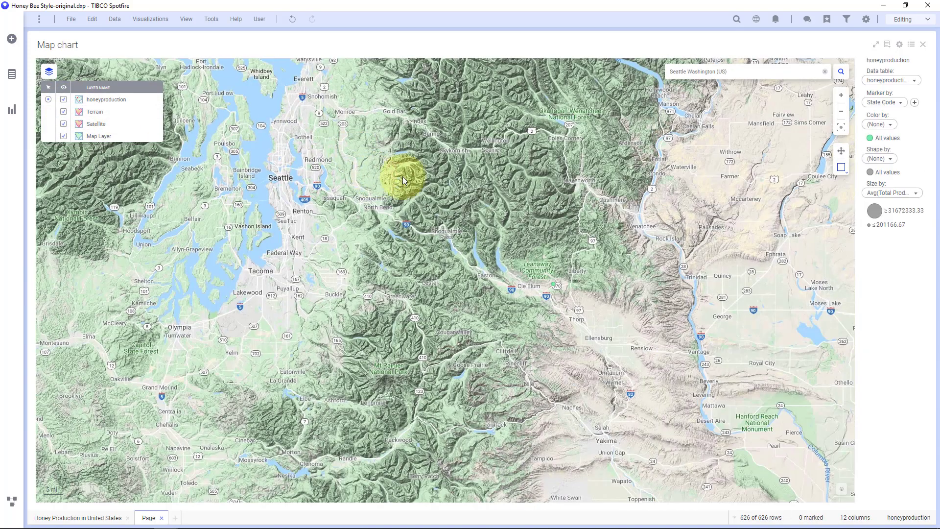
scroll(374, 175, down, 2)
scroll(590, 193, down, 2)
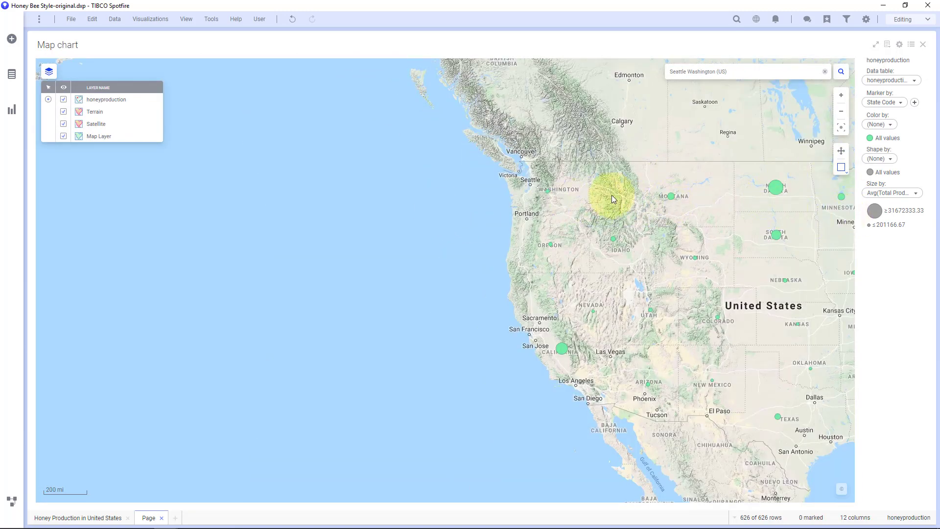
click(841, 130)
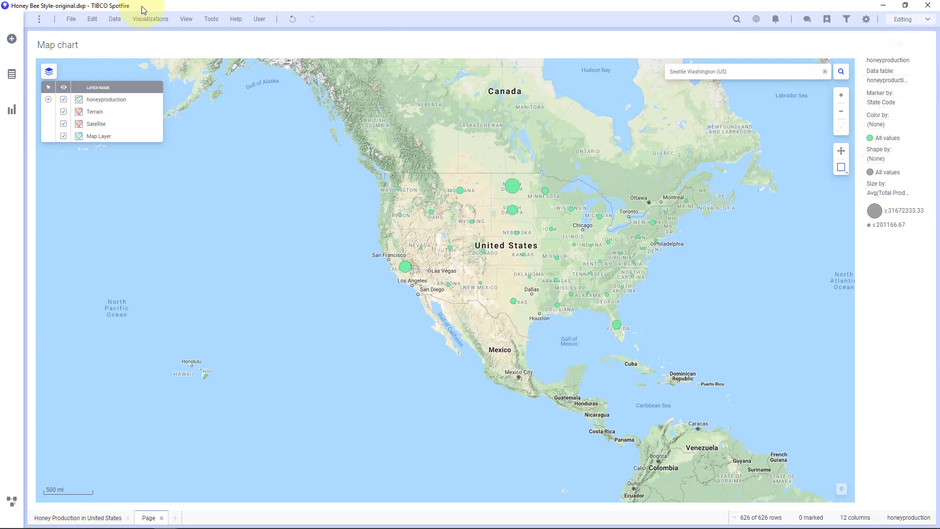
In the map chart options, make the feature layer the default data layer type and apply the change
click(206, 20)
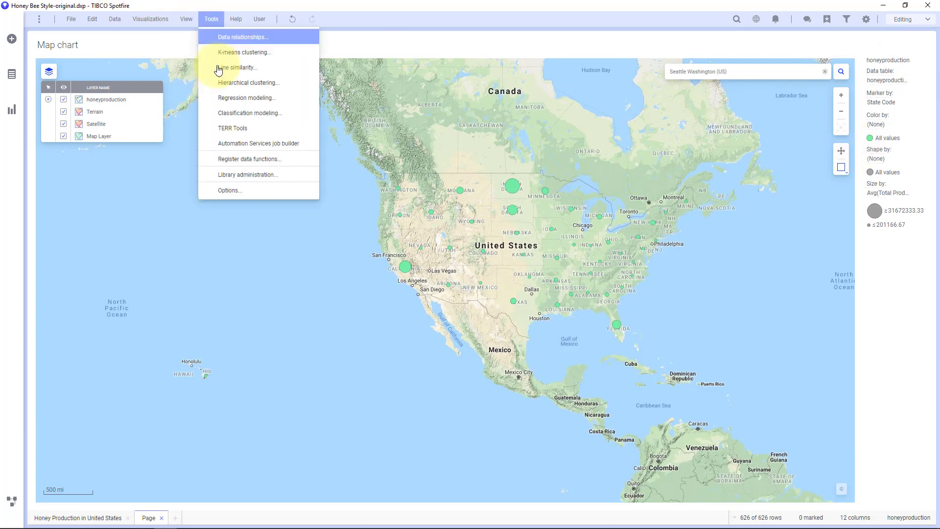
click(218, 189)
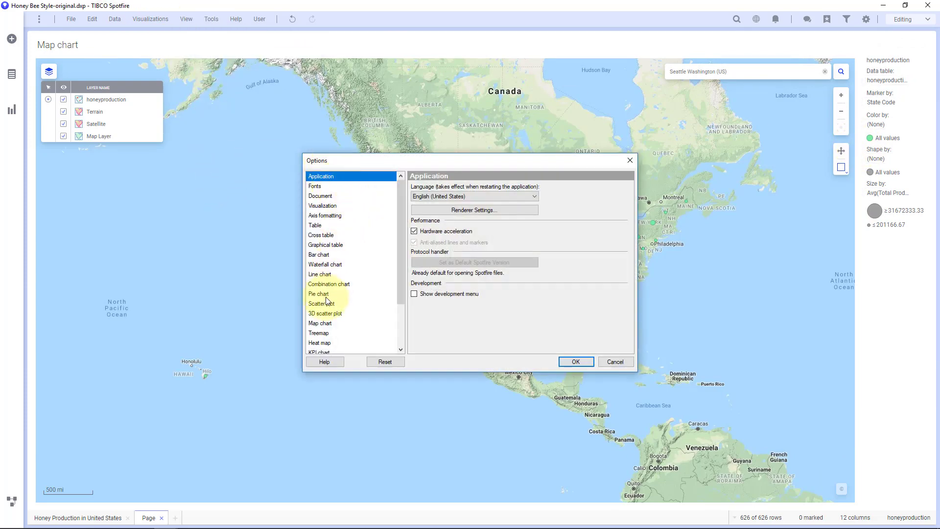
click(324, 323)
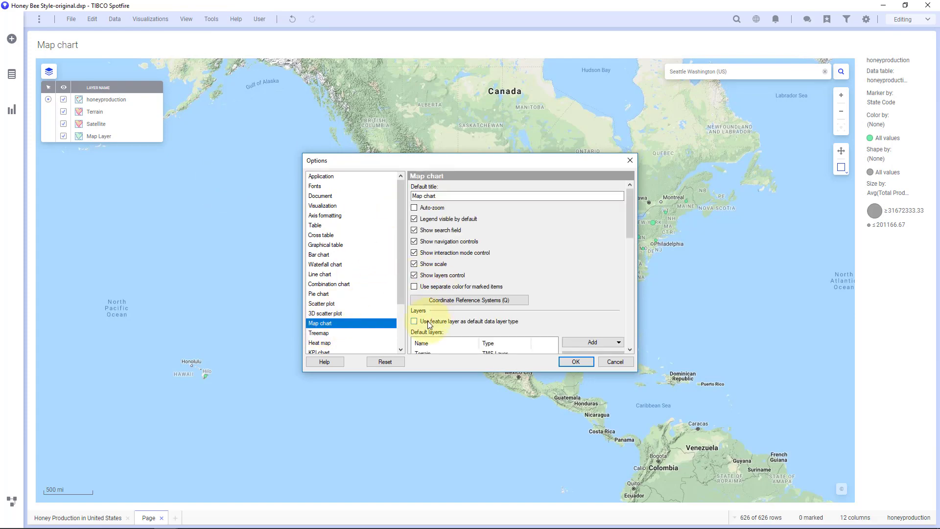
click(581, 361)
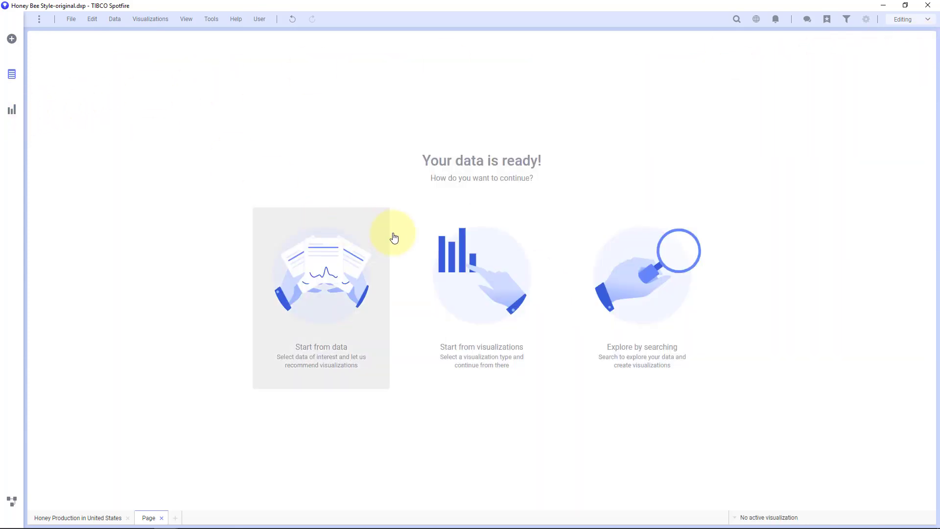
Add a new map chart to the empty page and place a line chart beside it
click(482, 274)
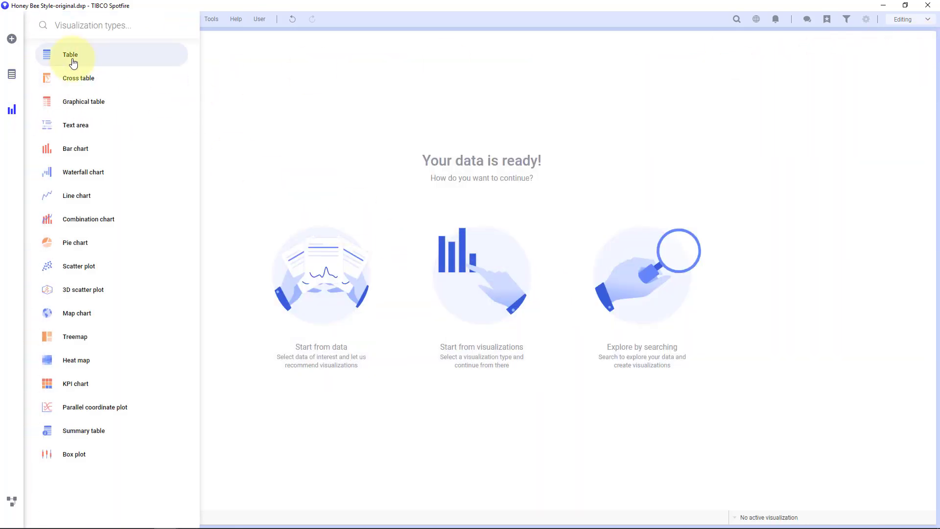
click(72, 312)
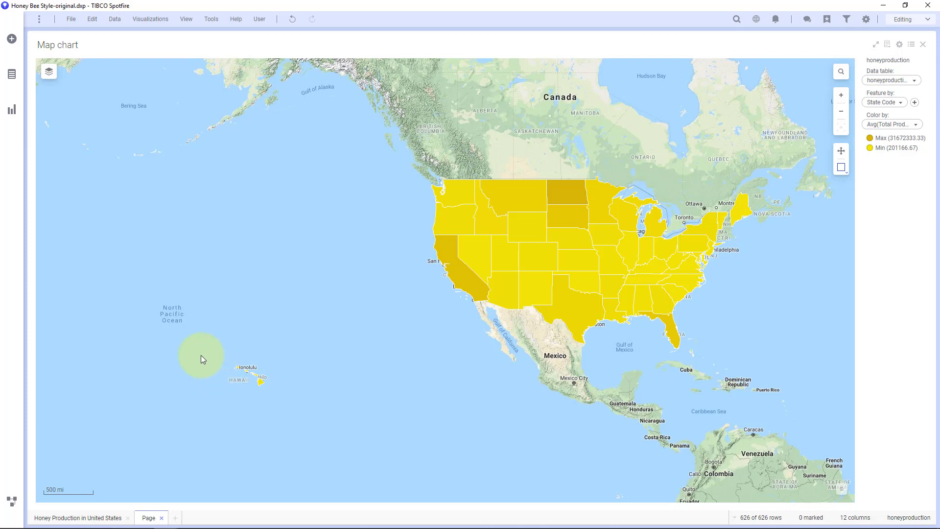
click(14, 110)
drag(66, 195, 176, 168)
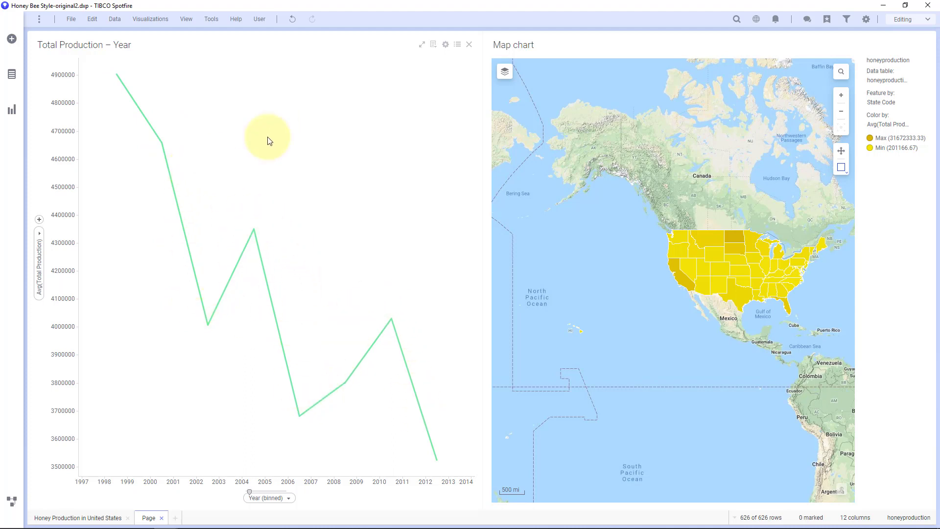
Show the line chart's legend and split the lines by State
click(457, 45)
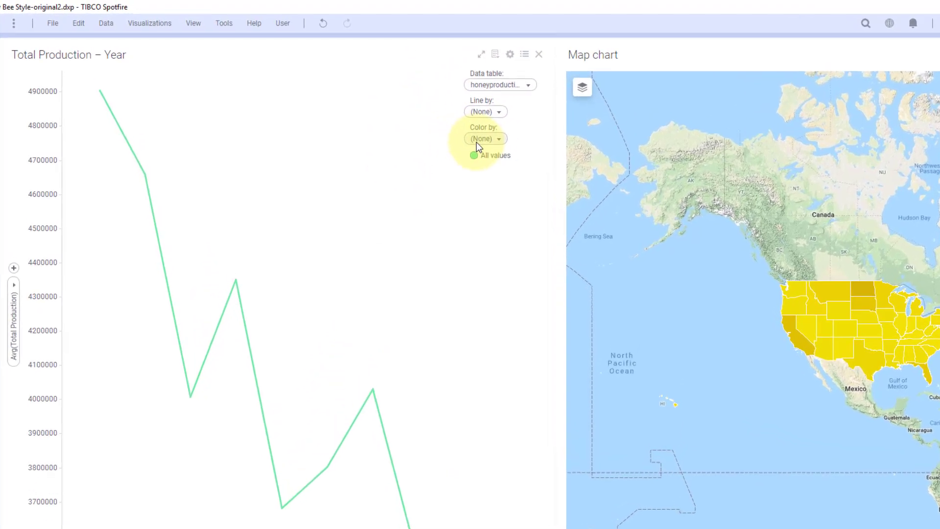
click(507, 124)
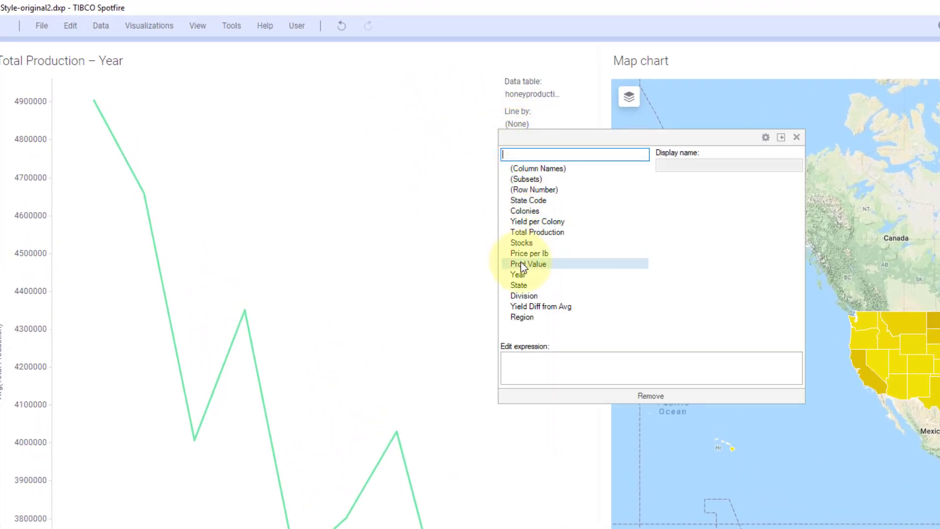
click(518, 285)
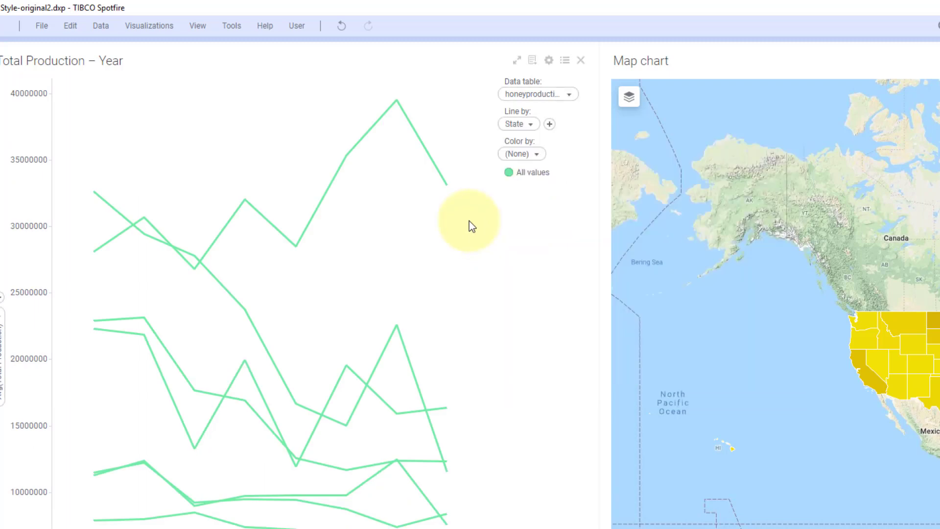
Color the lines of the line chart by the average of Total Production
click(523, 154)
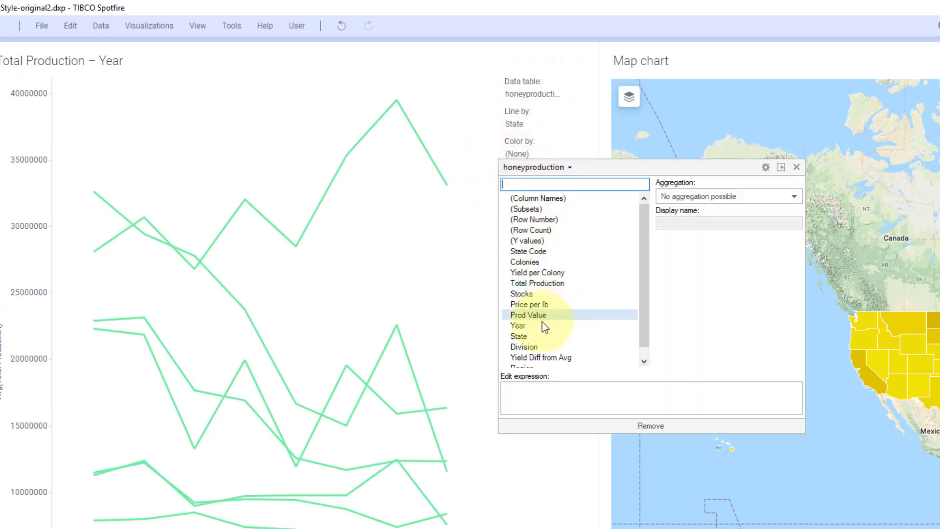
click(529, 282)
click(441, 277)
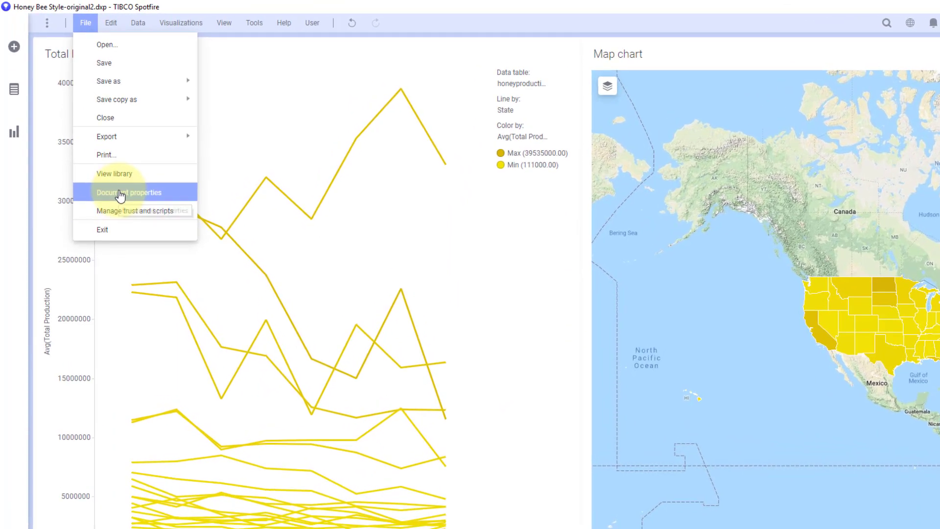
In the document properties, change the default marking's color to a dark gray with RGB 59, 59, 59 and apply it
click(120, 193)
click(478, 175)
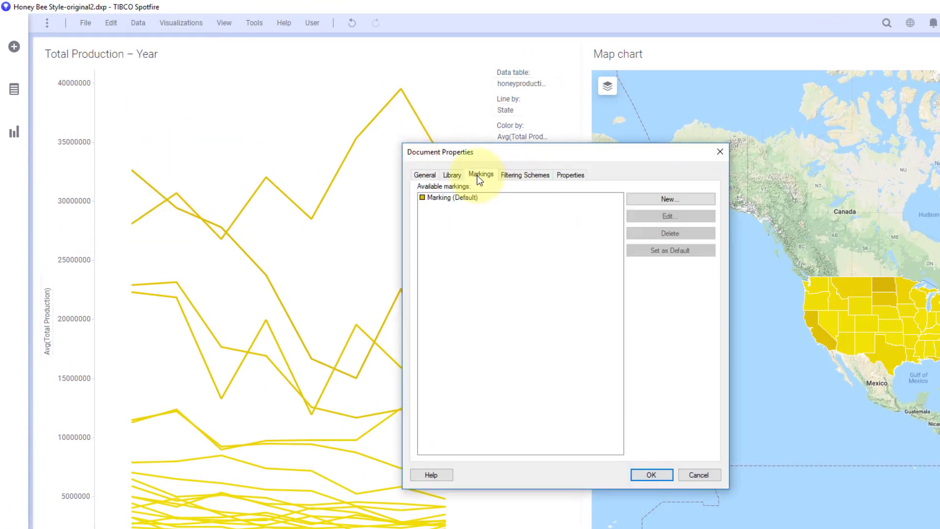
click(447, 198)
click(643, 219)
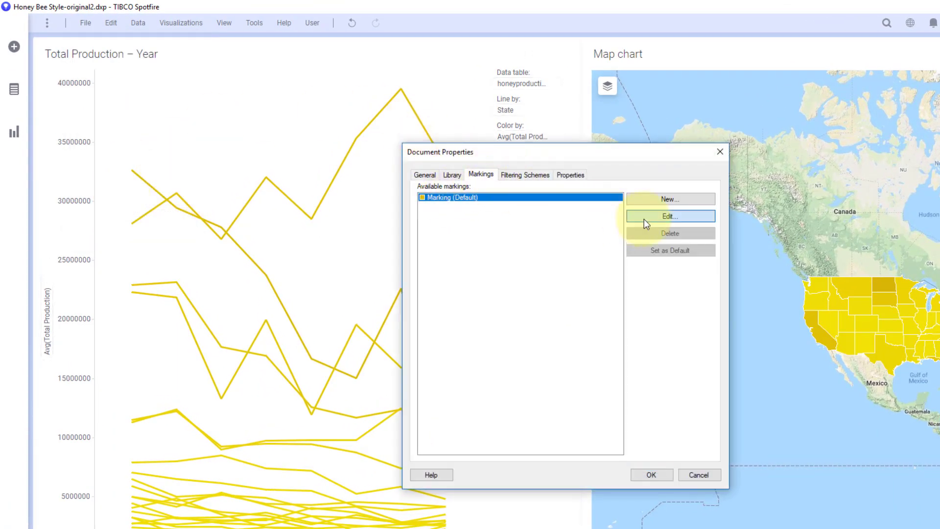
click(542, 317)
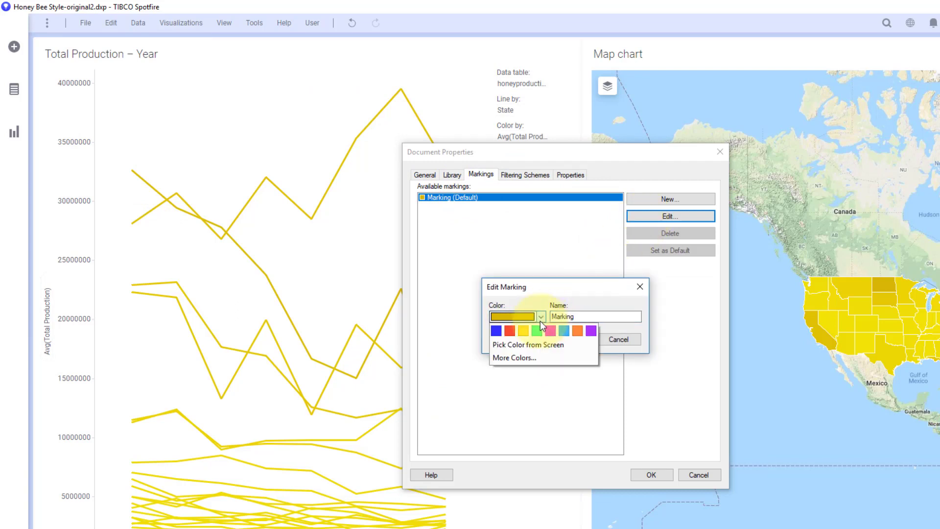
click(518, 358)
click(444, 250)
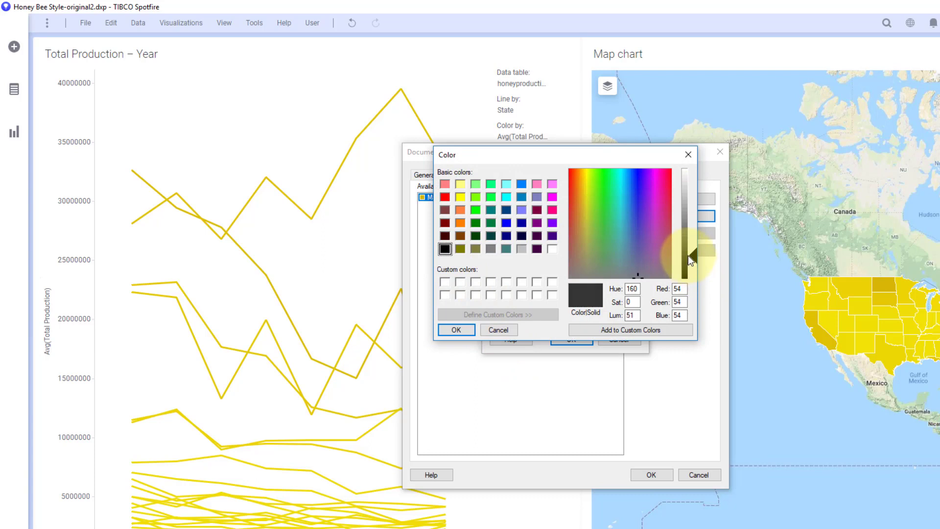
click(688, 253)
click(455, 329)
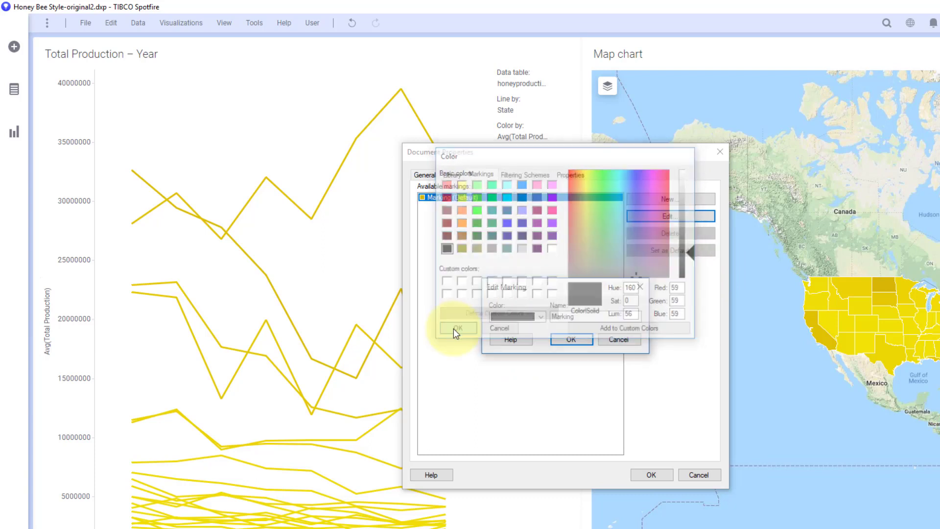
click(576, 344)
click(650, 474)
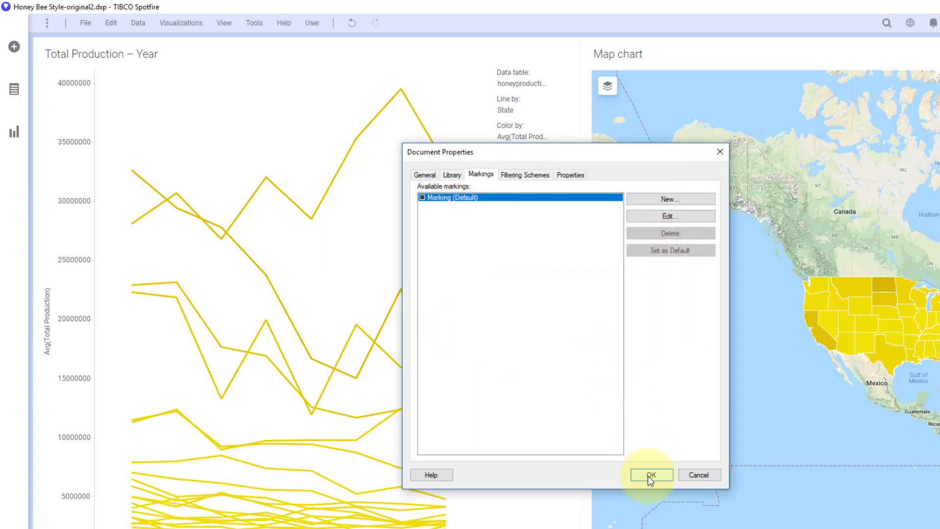
Mark the highest line in the line chart and turn on the separate color for marked items in the chart's appearance settings
click(329, 194)
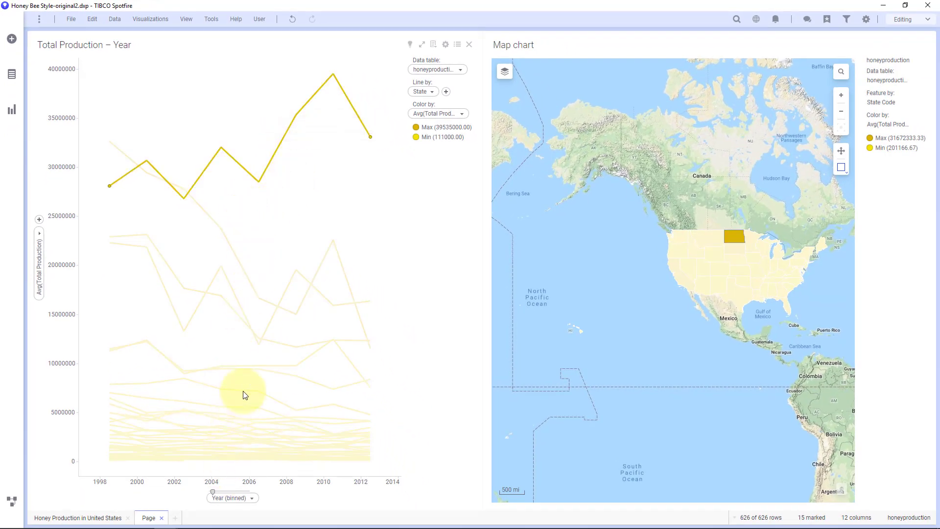
right_click(306, 166)
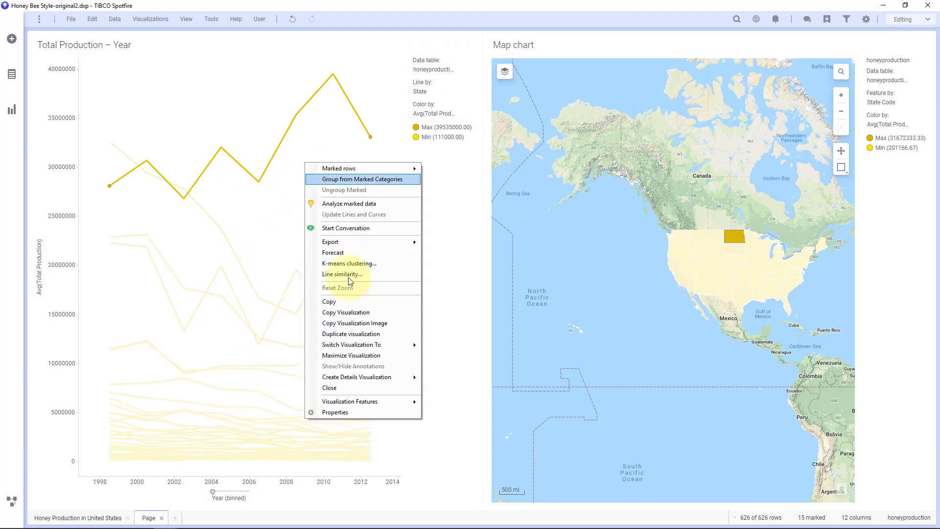
click(354, 415)
click(346, 196)
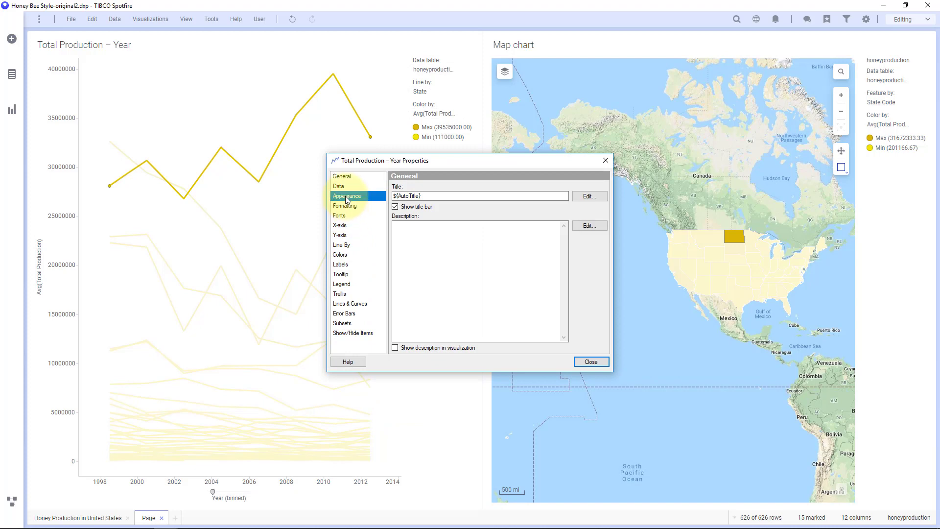
click(414, 285)
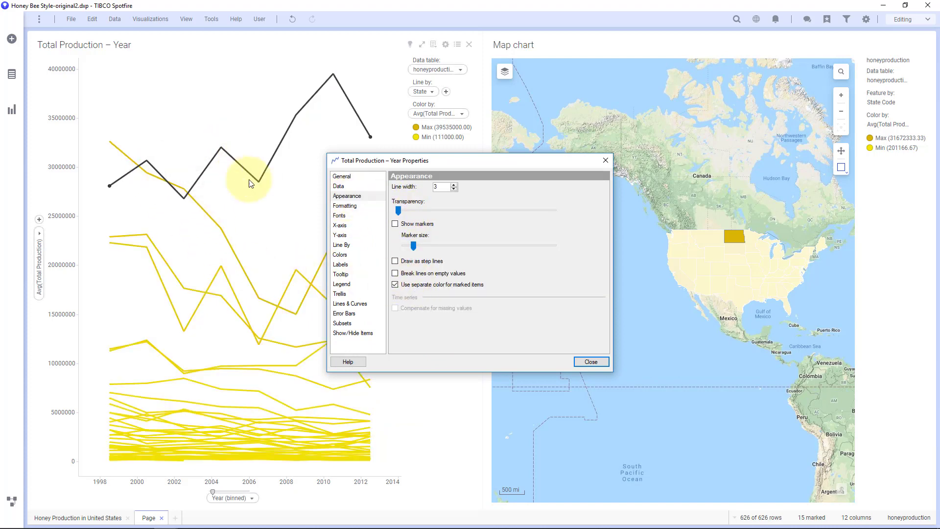
click(237, 412)
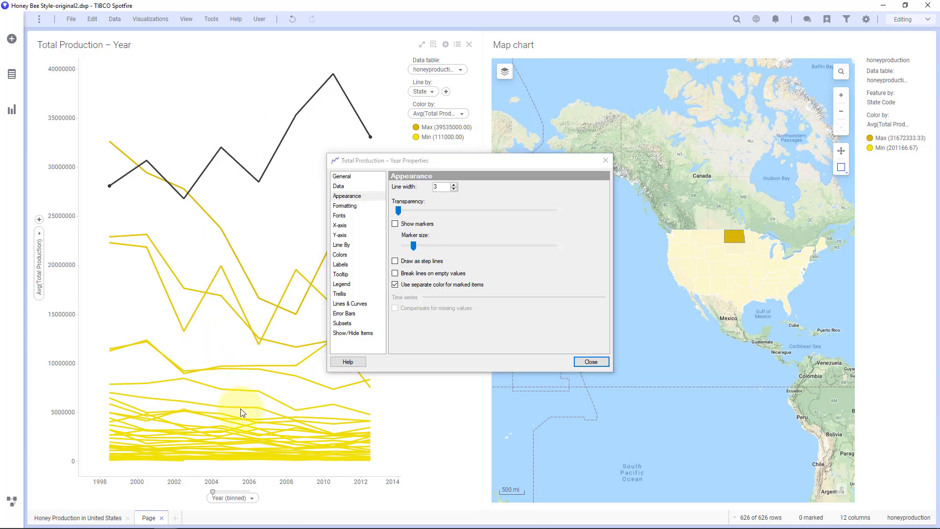